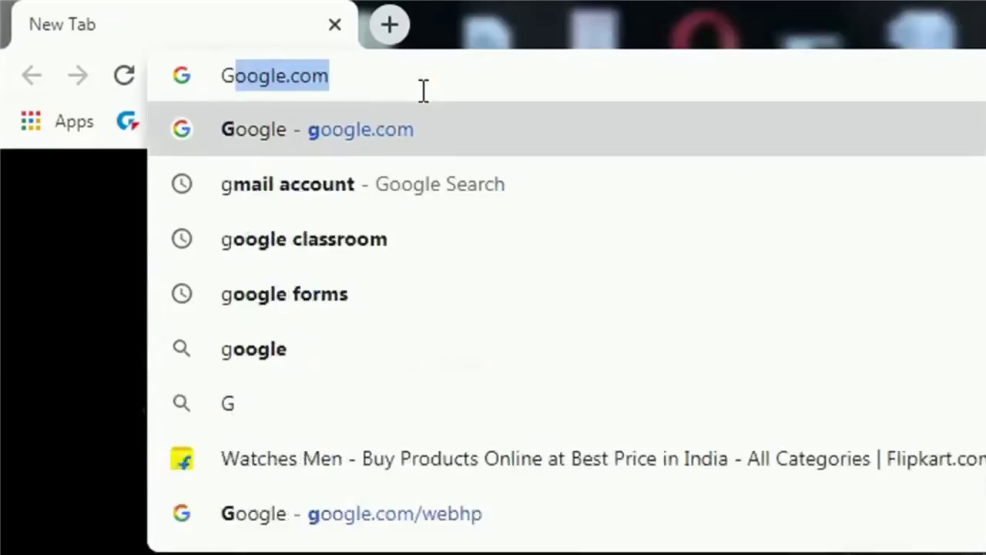
Search the web for "Google Forms".
{"action": "type", "text": "gle Formas"}
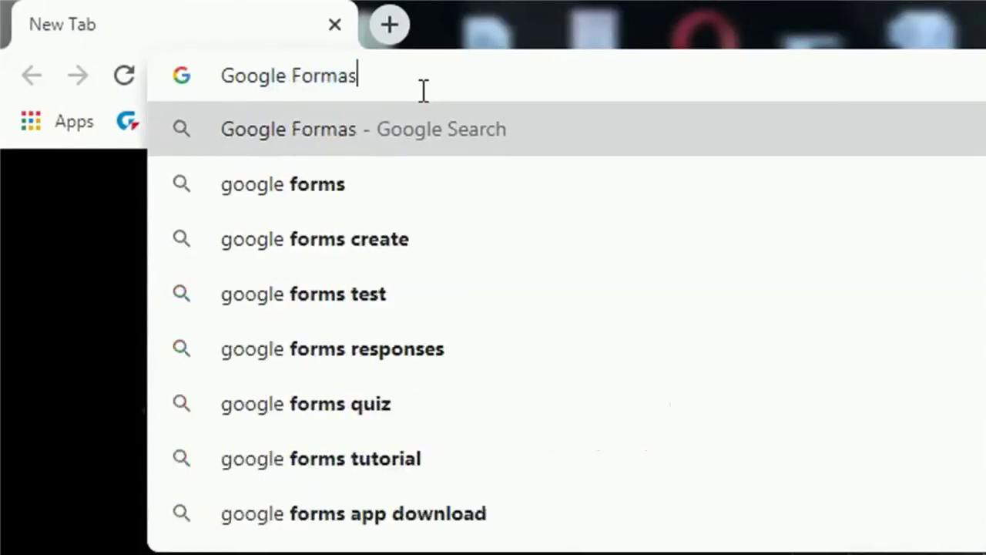
{"action": "key", "text": "BackSpace"}
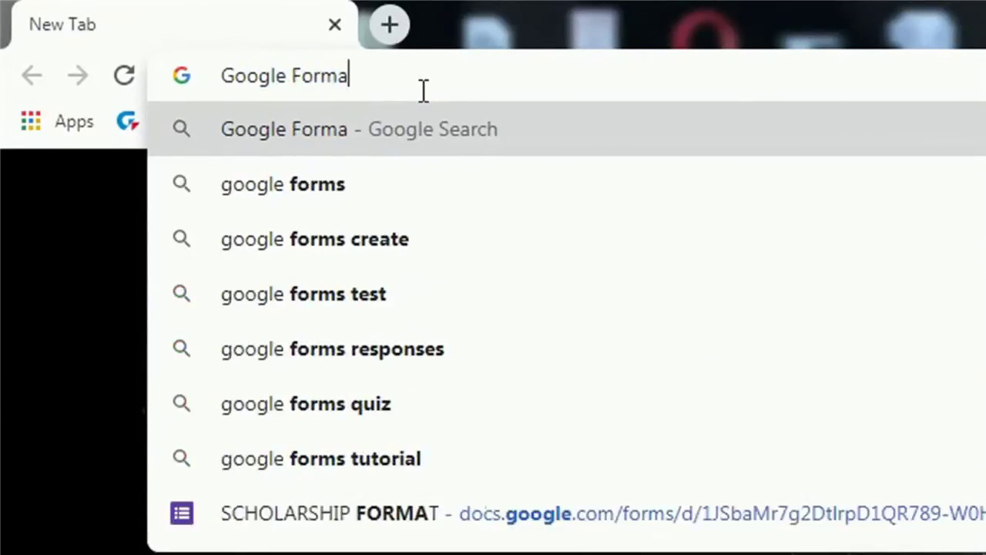
{"action": "type", "text": "s"}
{"action": "key", "text": "Return"}
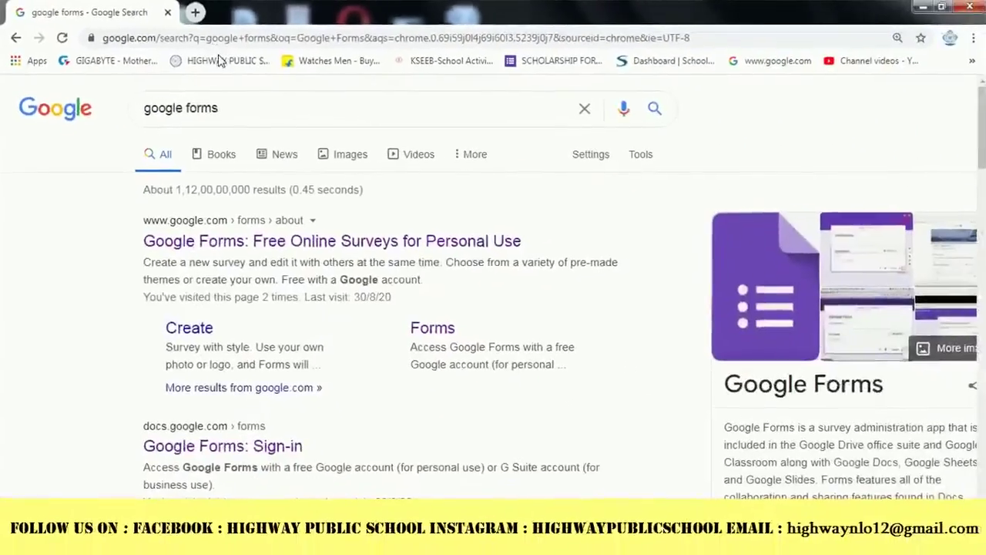
Open the "Google Forms: Sign-in" page from the search results.
{"action": "scroll", "coordinate": [126, 261], "scroll_direction": "down", "scroll_amount": 3}
{"action": "scroll", "coordinate": [202, 245], "scroll_direction": "up", "scroll_amount": 3}
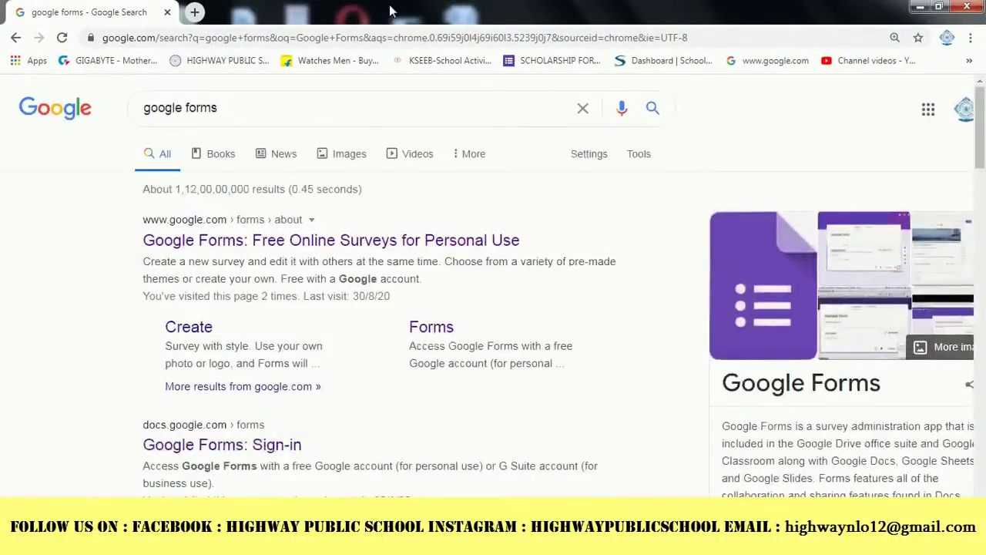
{"action": "scroll", "coordinate": [159, 414], "scroll_direction": "down", "scroll_amount": 1}
{"action": "scroll", "coordinate": [157, 414], "scroll_direction": "down", "scroll_amount": 1}
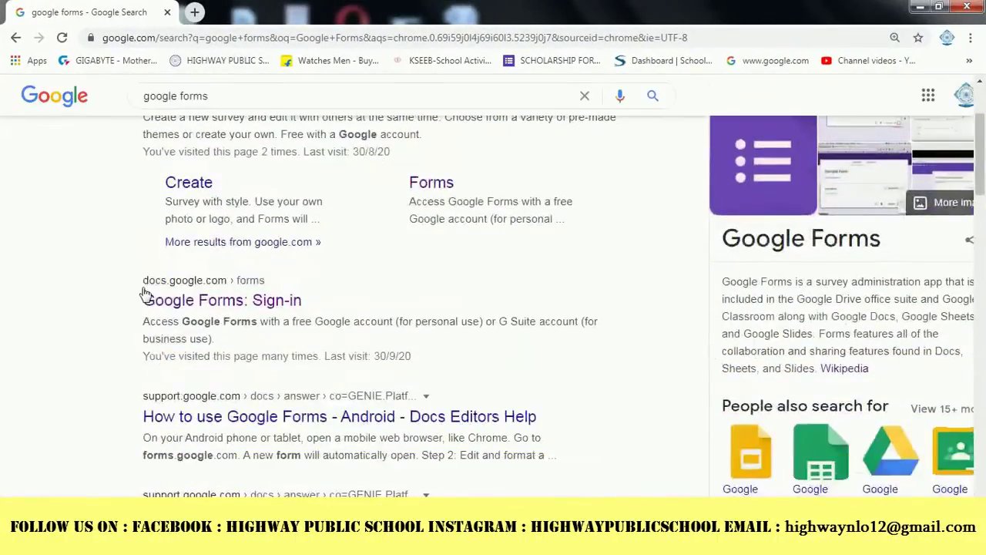
{"action": "left_click", "coordinate": [244, 306]}
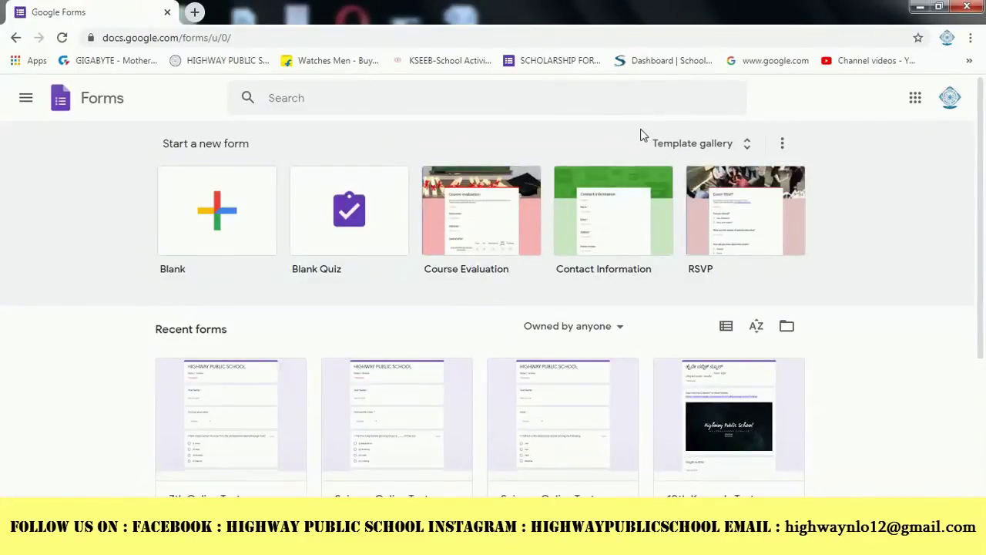
Create a new form from the Blank Quiz template in the Education section of the template gallery.
{"action": "left_click", "coordinate": [717, 149]}
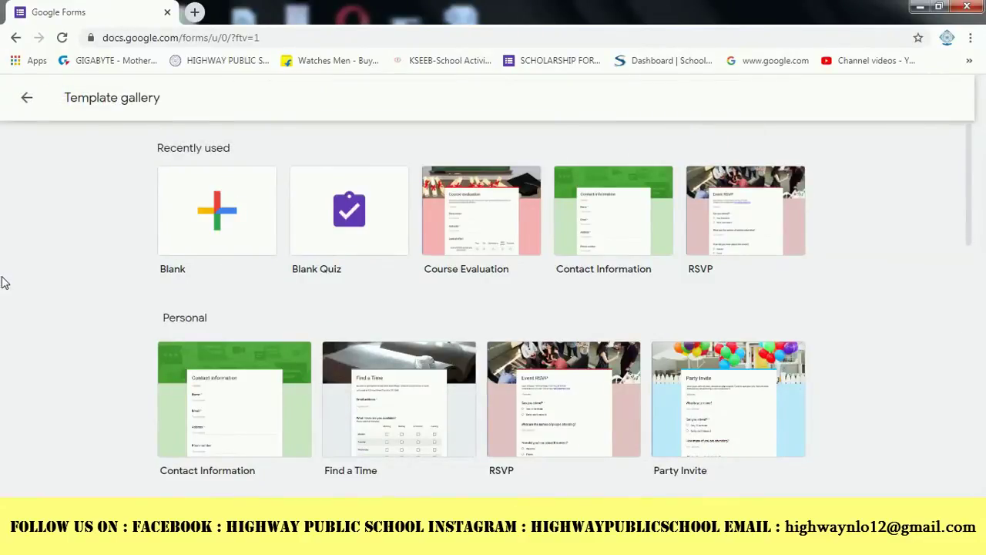
{"action": "scroll", "coordinate": [4, 283], "scroll_direction": "down", "scroll_amount": 10}
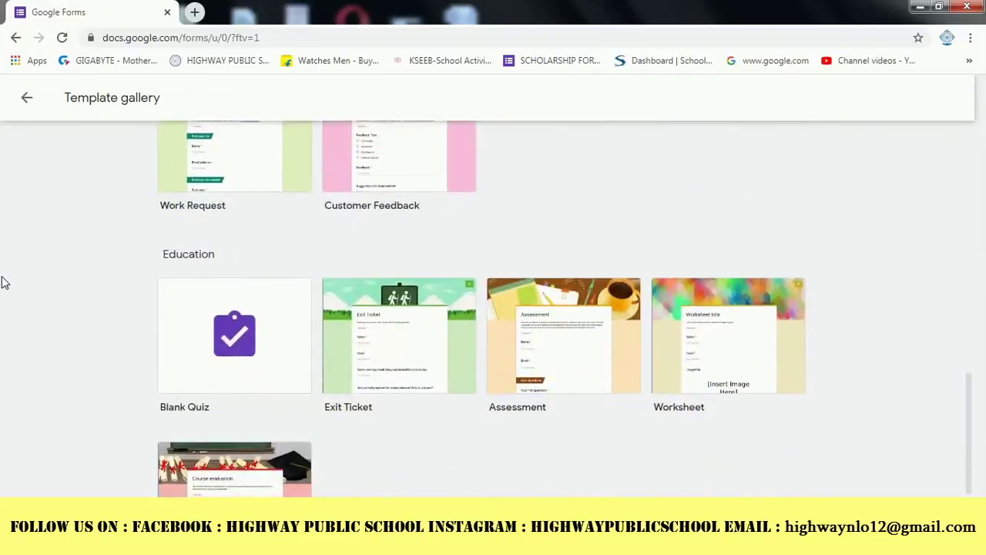
{"action": "scroll", "coordinate": [3, 283], "scroll_direction": "up", "scroll_amount": 1}
{"action": "scroll", "coordinate": [4, 282], "scroll_direction": "down", "scroll_amount": 2}
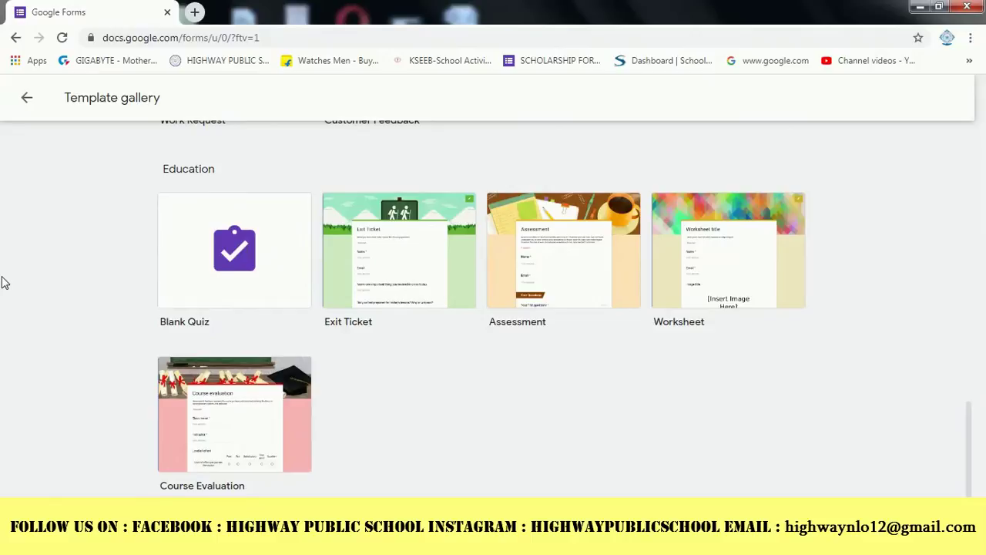
{"action": "left_click", "coordinate": [222, 283]}
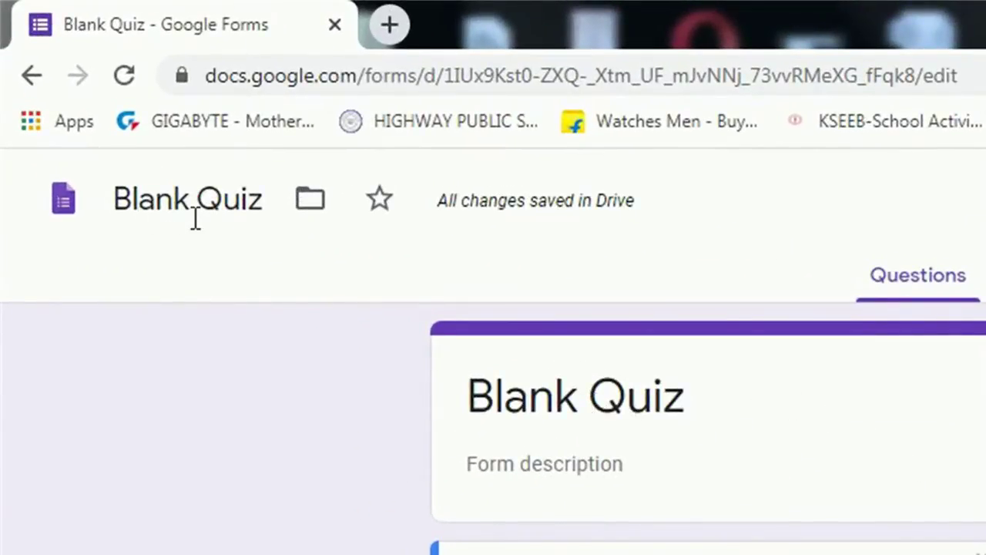
Rename the form file as "Class 1".
{"action": "left_click", "coordinate": [191, 201]}
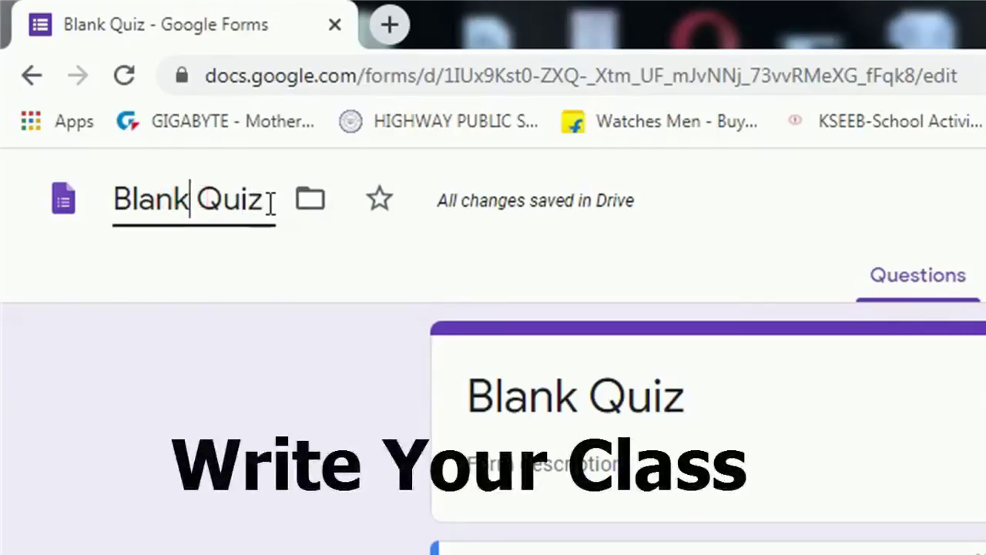
{"action": "left_click_drag", "start_coordinate": [266, 200], "coordinate": [117, 216]}
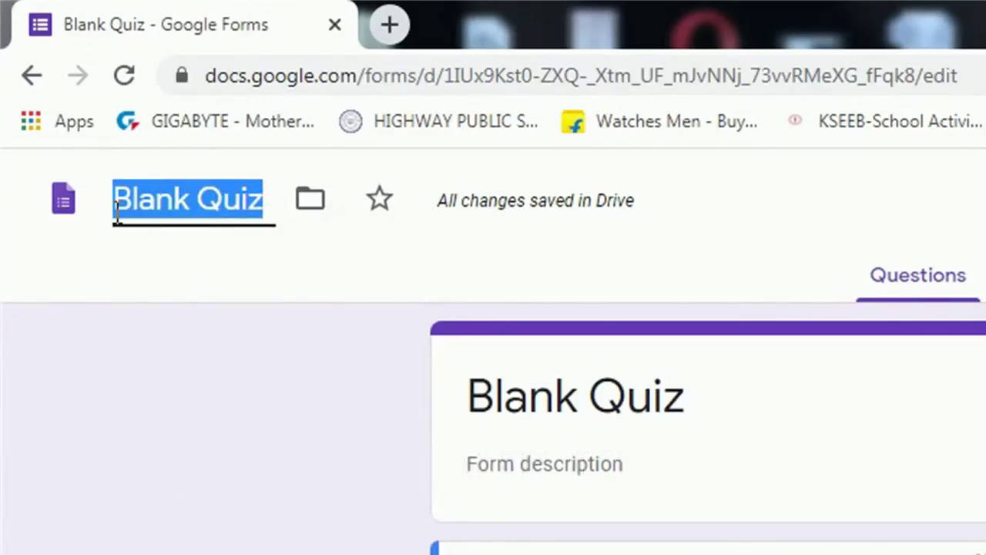
{"action": "type", "text": "Class"}
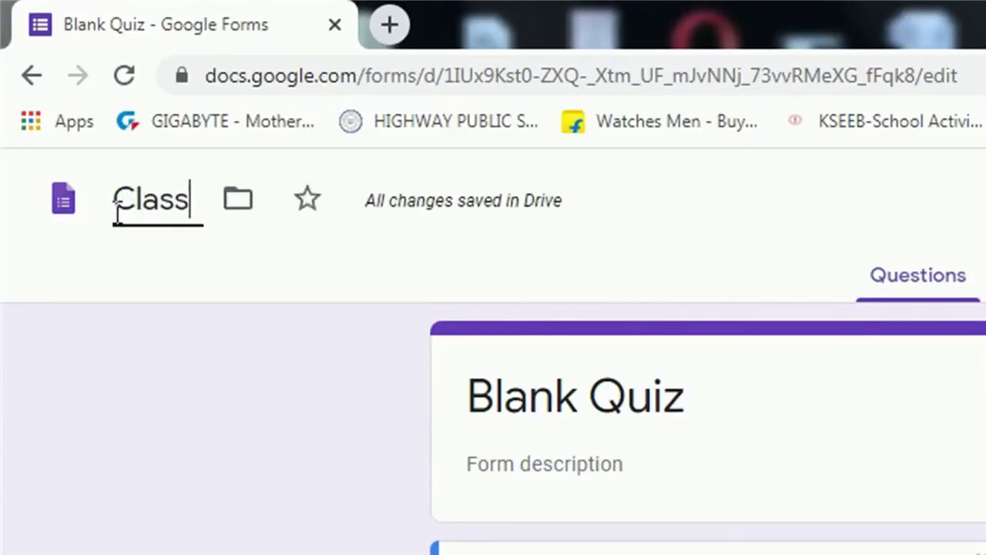
{"action": "type", "text": " 1"}
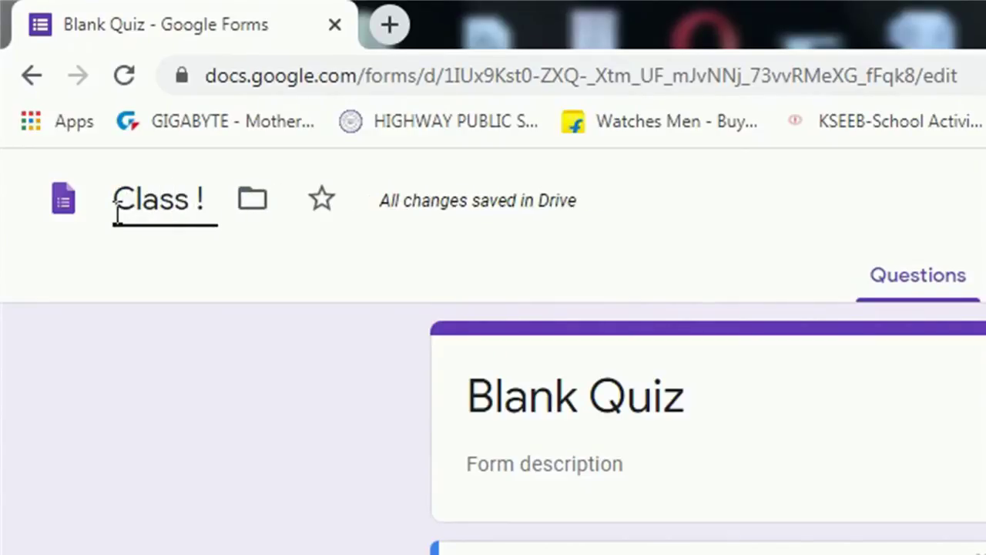
{"action": "key", "text": "BackSpace"}
{"action": "type", "text": "1"}
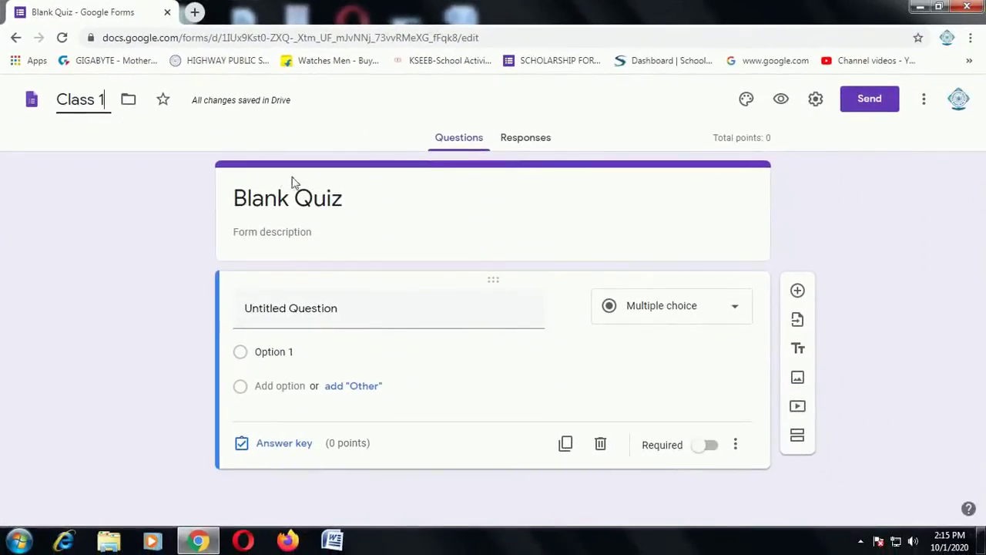
Replace the quiz's heading with "HIGHWAY PUBLIC SCHOOL".
{"action": "triple_click", "coordinate": [352, 203]}
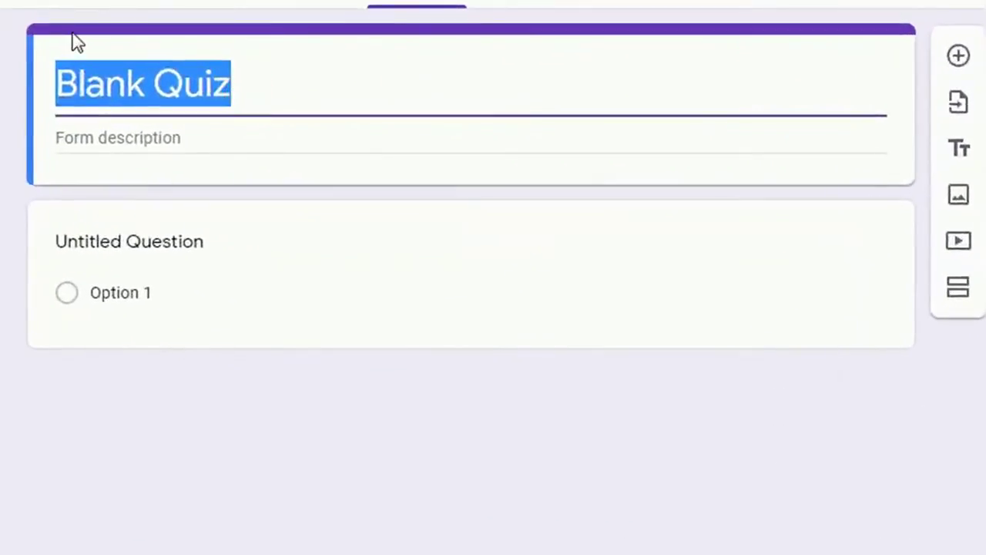
{"action": "type", "text": "H"}
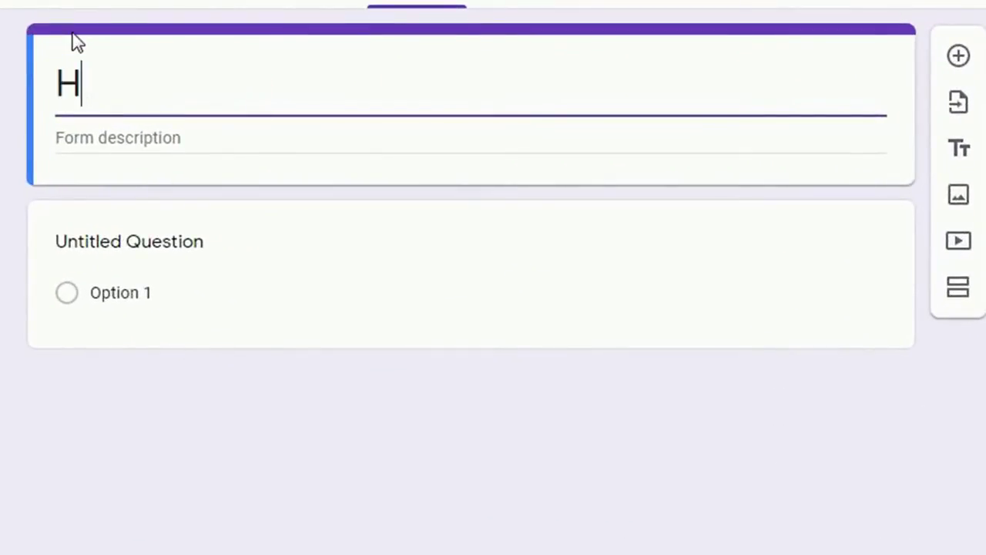
{"action": "type", "text": "IGHWAY "}
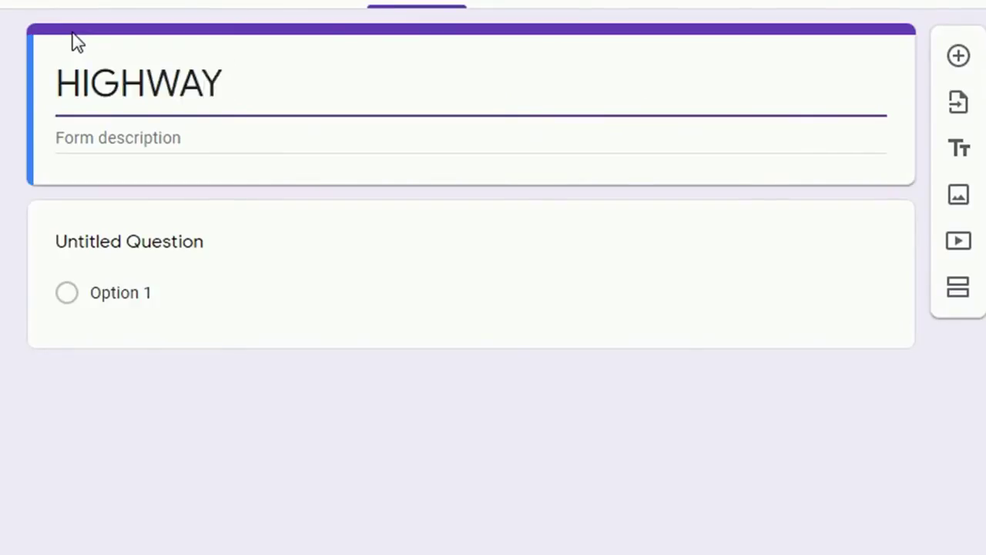
{"action": "type", "text": "PUBLIC"}
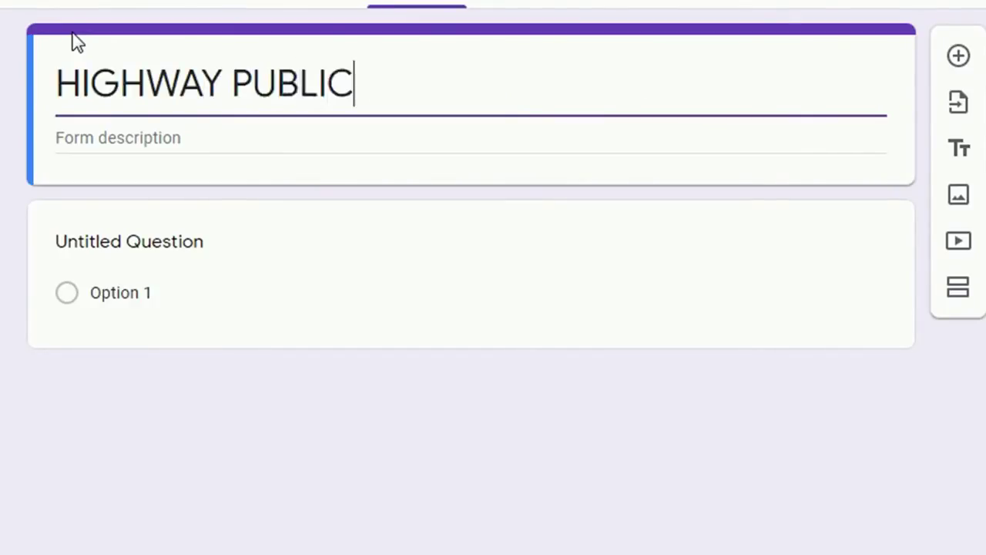
{"action": "type", "text": " SCHOOL"}
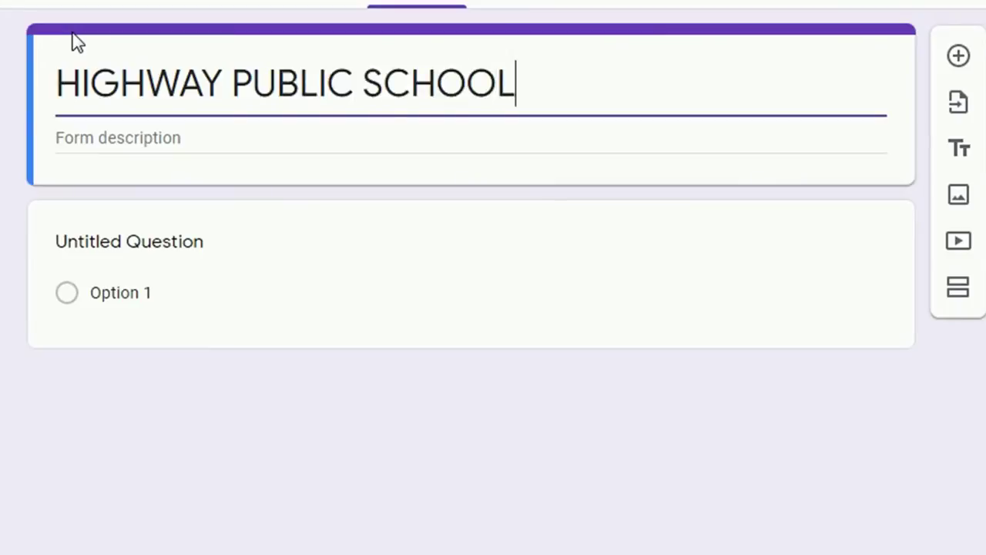
Enter "Subject : Social Science" as the form description.
{"action": "left_click", "coordinate": [177, 140]}
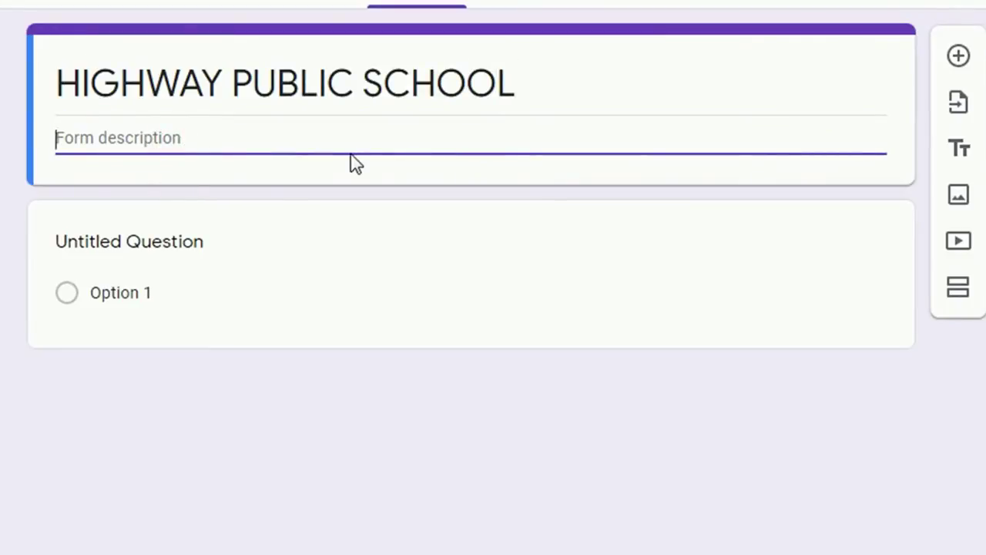
{"action": "type", "text": "Su"}
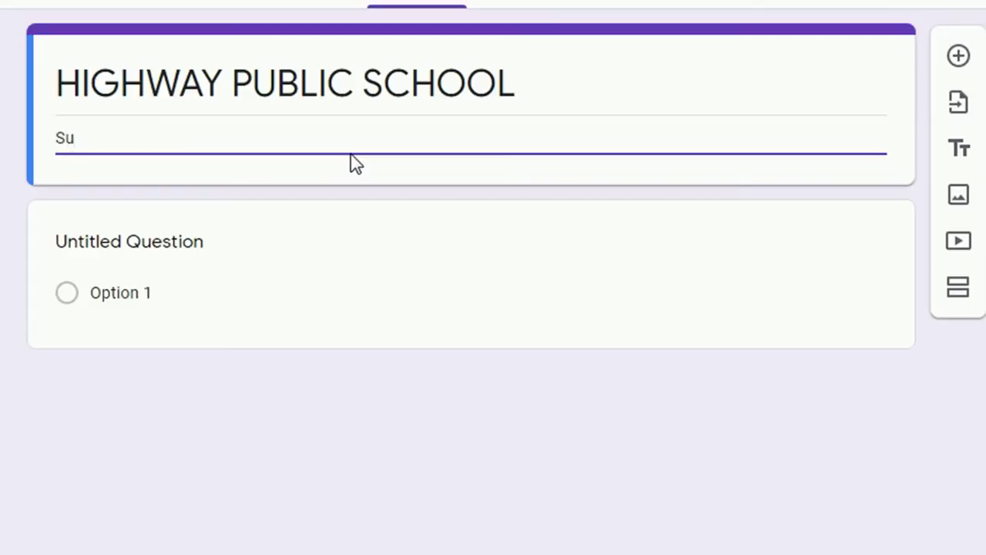
{"action": "type", "text": "bje"}
{"action": "type", "text": "E"}
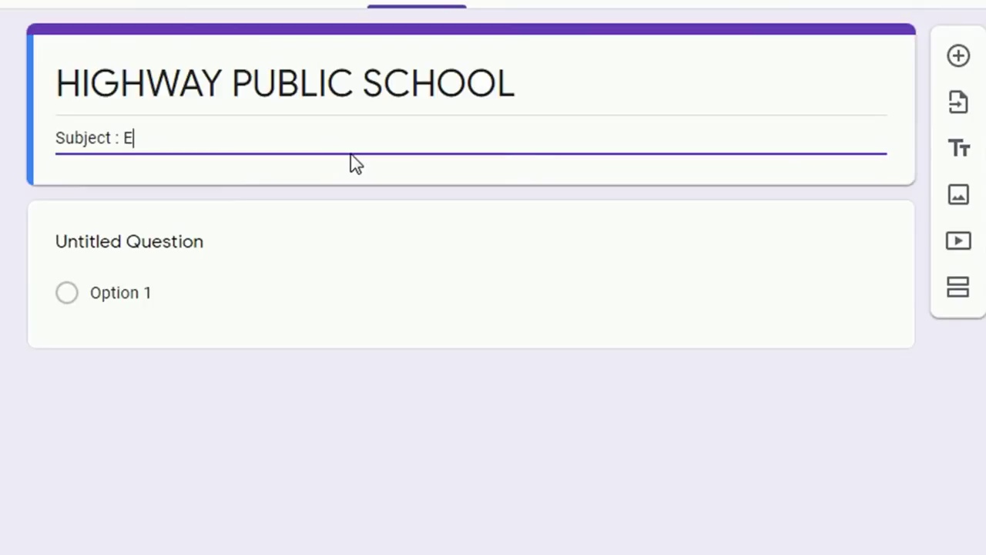
{"action": "type", "text": "Social"}
{"action": "type", "text": "Science"}
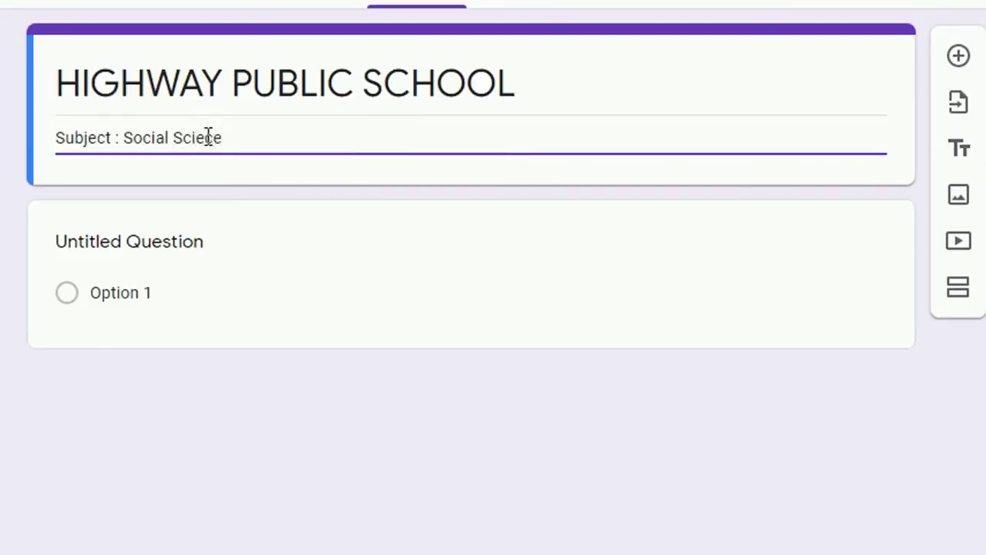
{"action": "key", "text": "BackSpace"}
{"action": "key", "text": "BackSpace"}
{"action": "key", "text": "BackSpace"}
{"action": "key", "text": "BackSpace"}
{"action": "type", "text": "ence"}
Title the first question "Your Name" and make it a required short answer question.
{"action": "left_click", "coordinate": [159, 245]}
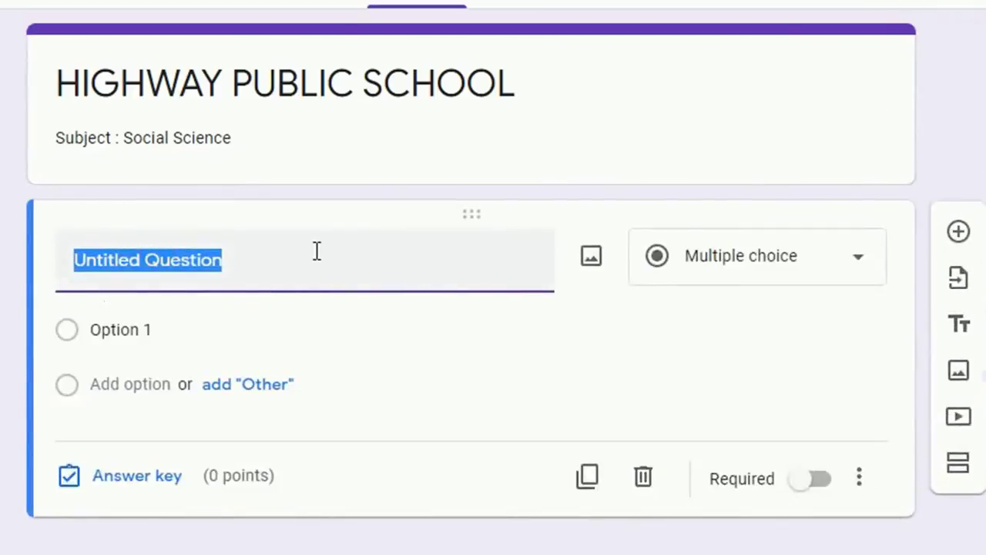
{"action": "type", "text": "Y"}
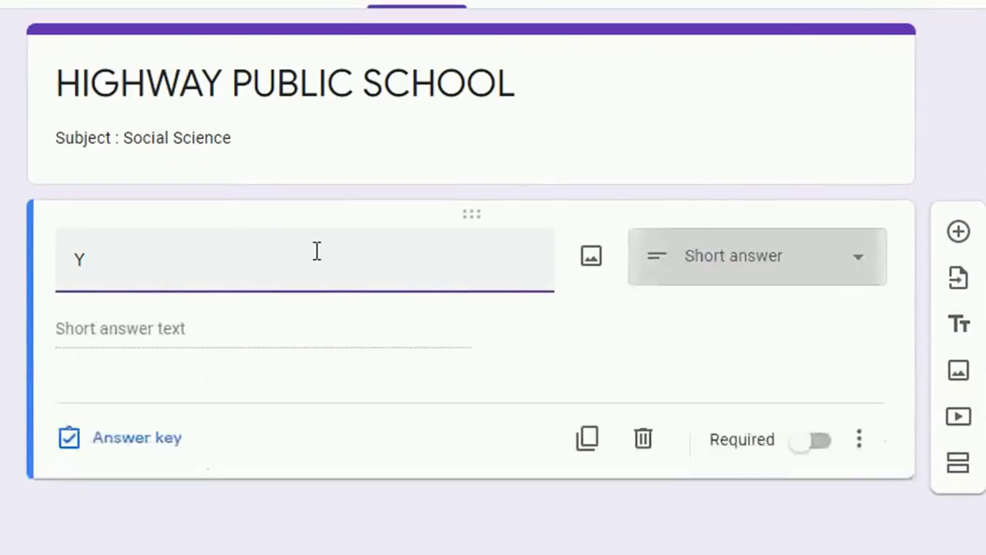
{"action": "type", "text": "our Name"}
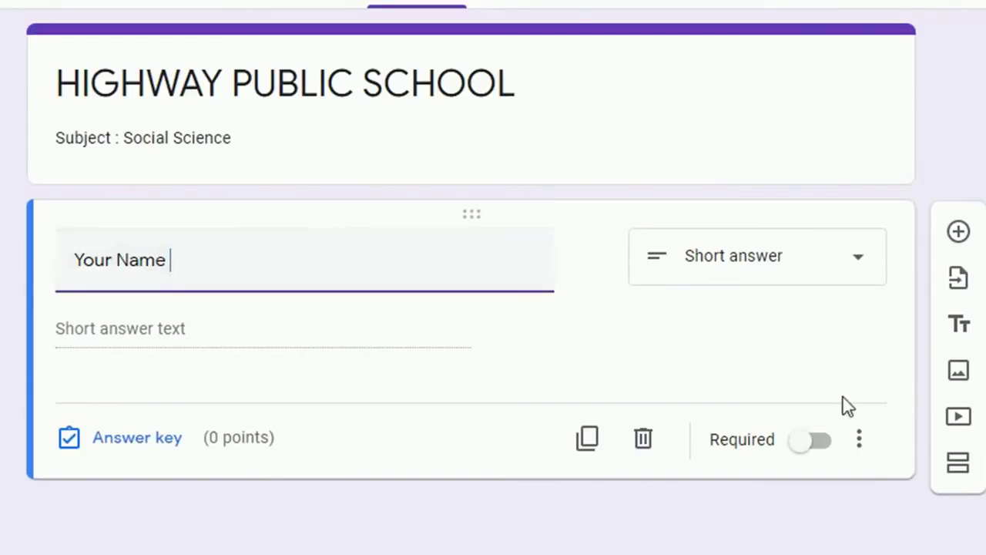
{"action": "left_click", "coordinate": [812, 443]}
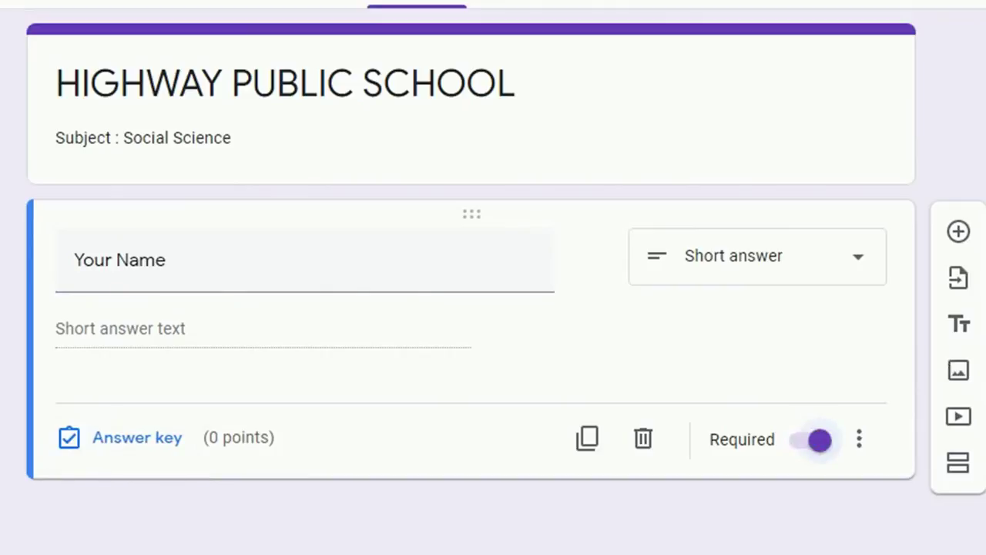
Add a second question below "Your Name" with the text "What is your School Name".
{"action": "left_click", "coordinate": [959, 233]}
{"action": "scroll", "coordinate": [350, 404], "scroll_direction": "down", "scroll_amount": 2}
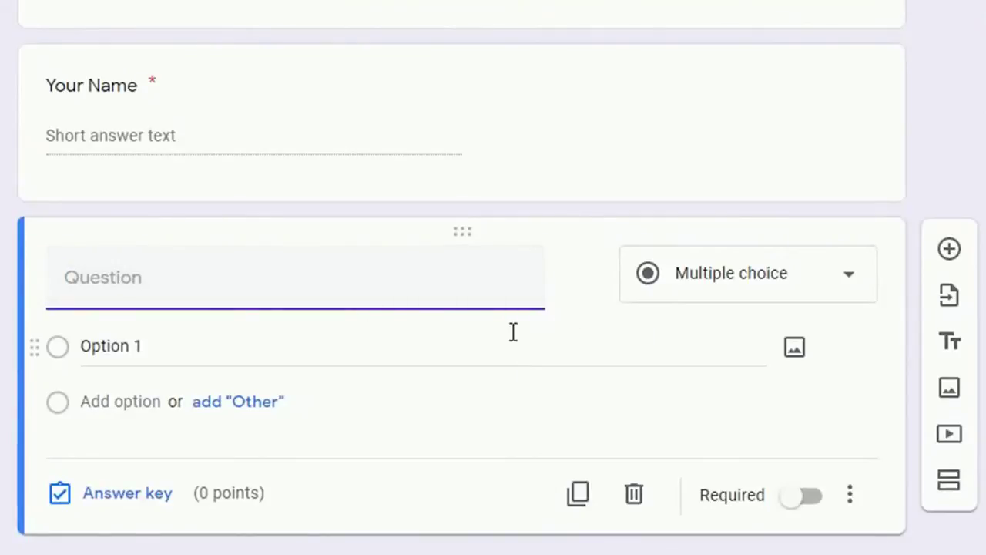
{"action": "type", "text": "Wh"}
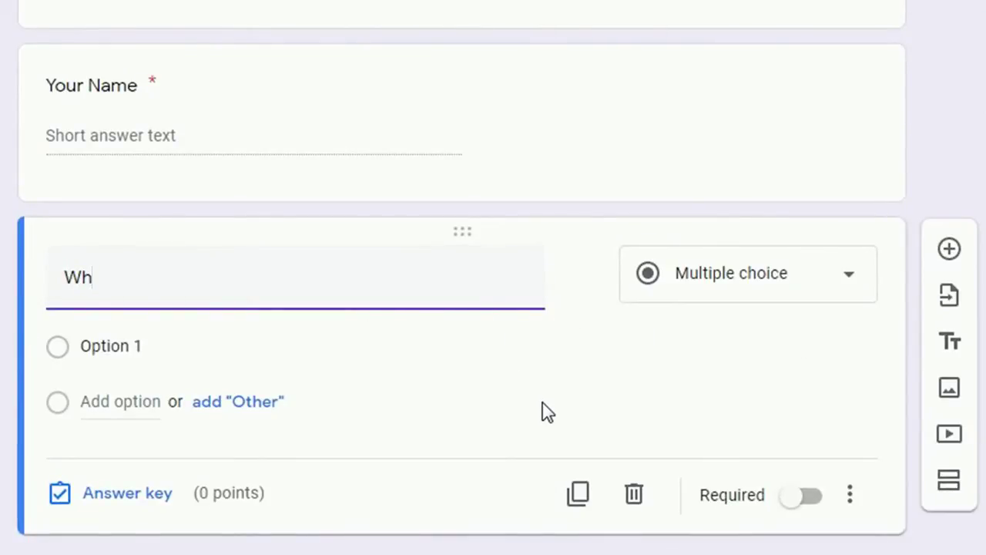
{"action": "type", "text": "tat is Y"}
{"action": "key", "text": "BackSpace"}
{"action": "type", "text": "your"}
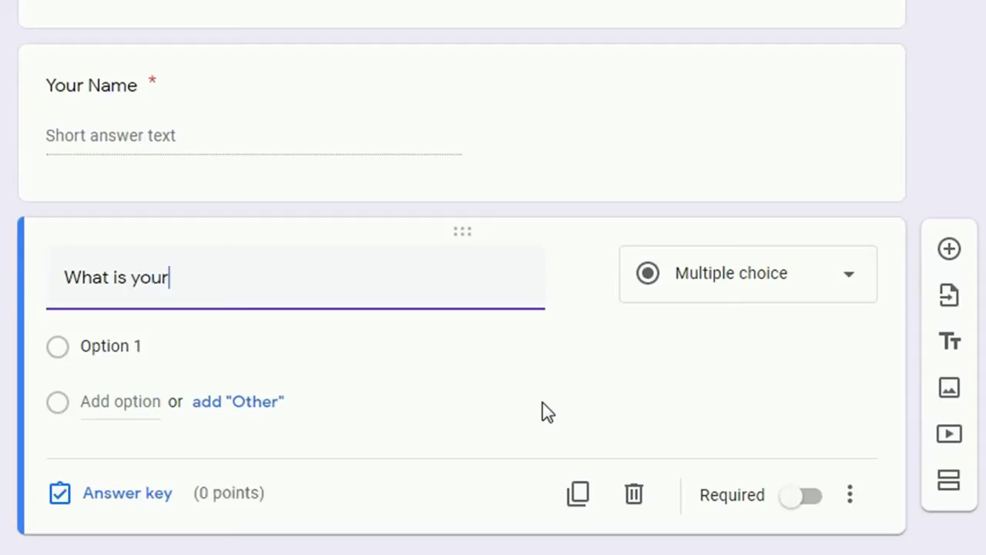
{"action": "type", "text": " S"}
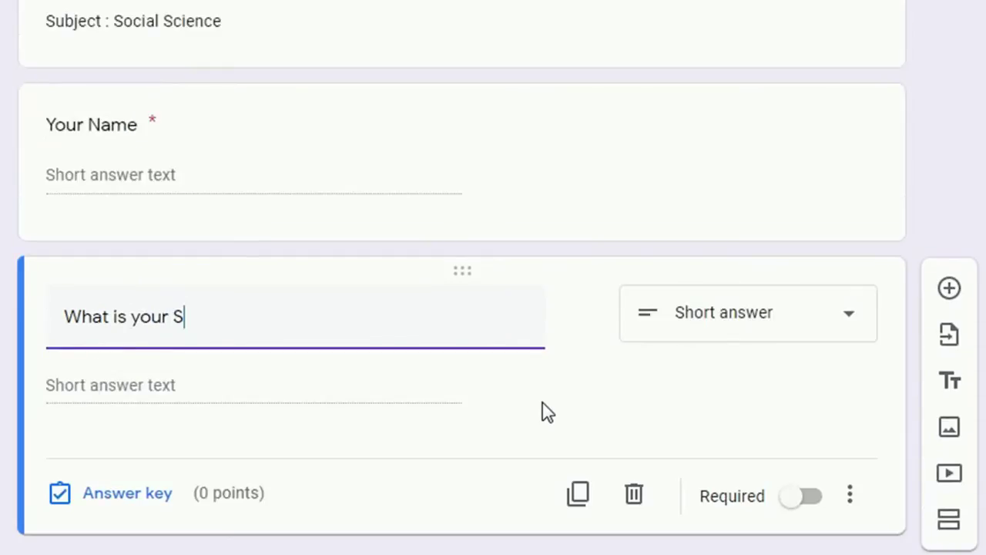
{"action": "type", "text": "chol name"}
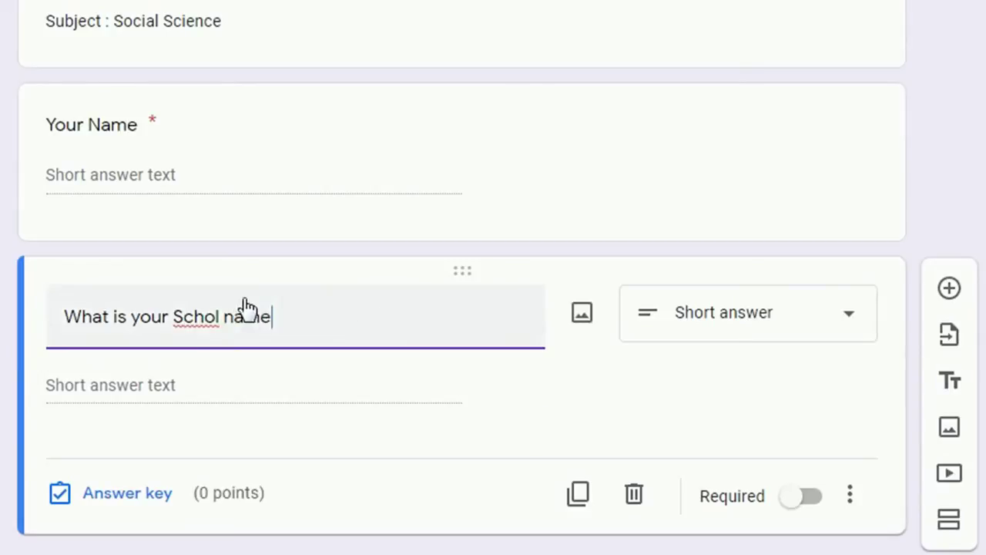
{"action": "left_click", "coordinate": [219, 302]}
{"action": "type", "text": "o"}
{"action": "key", "text": "BackSpace"}
{"action": "type", "text": "N"}
Clear the whole text of the second question.
{"action": "triple_click", "coordinate": [380, 319]}
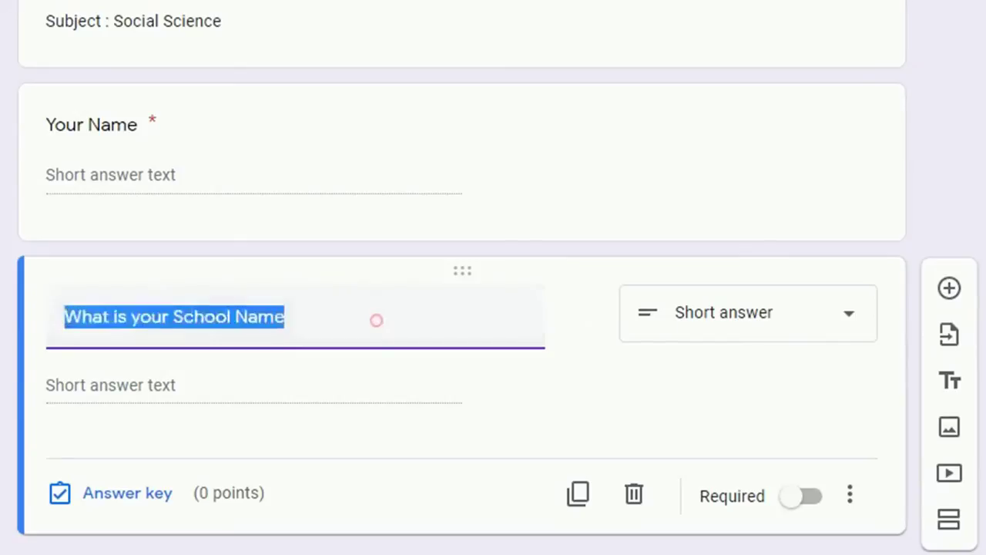
{"action": "key", "text": "BackSpace"}
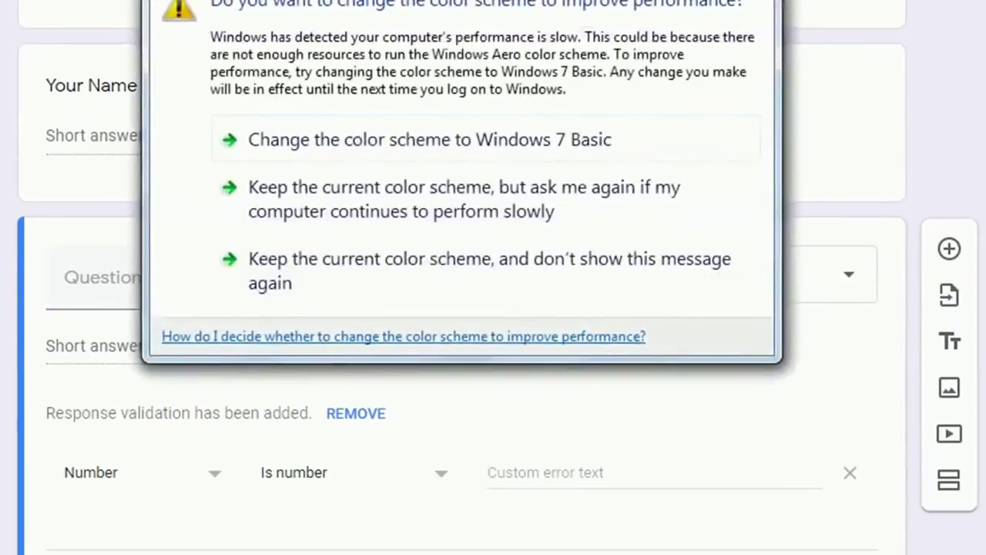
Dismiss the Windows color scheme prompt and enter "Whatis your school name" as the second question's text.
{"action": "key", "text": "Escape"}
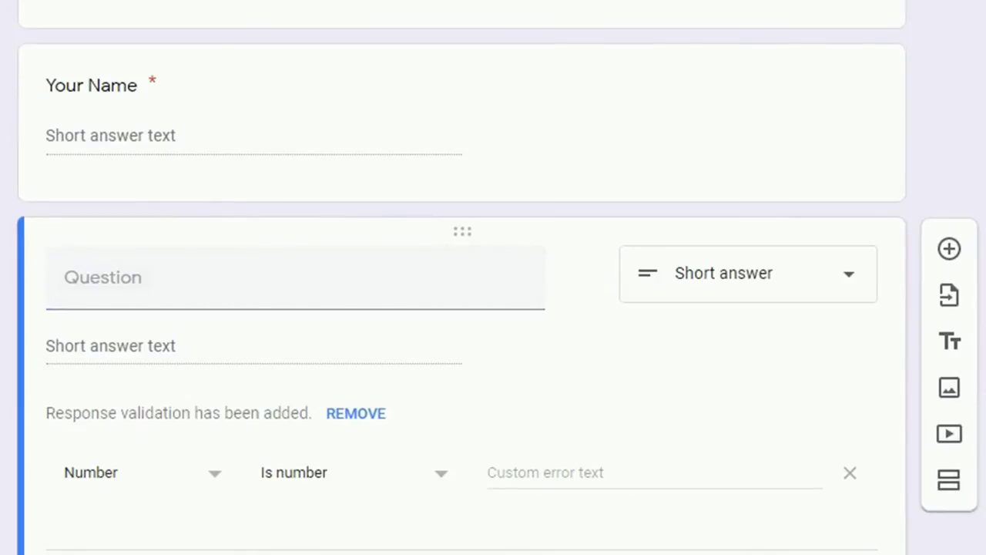
{"action": "left_click", "coordinate": [149, 291]}
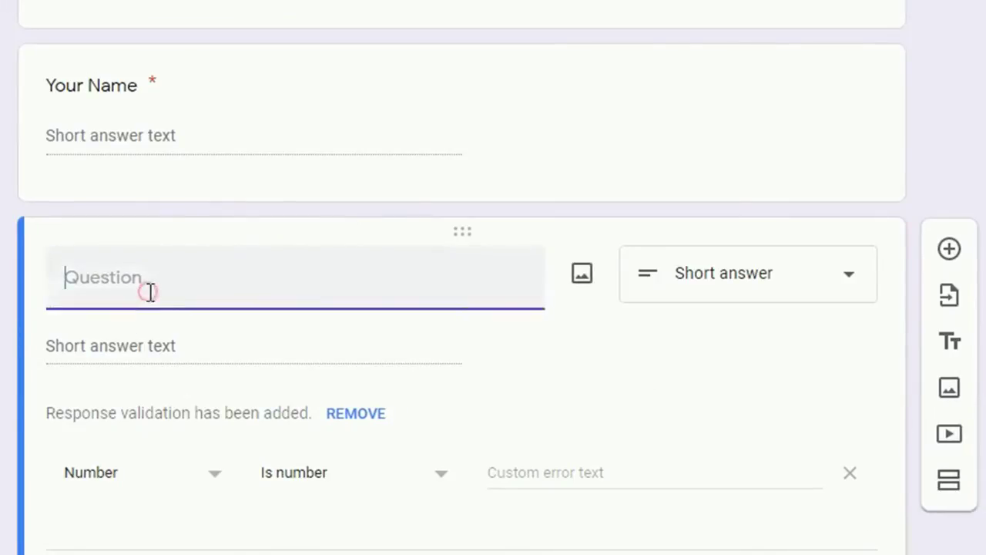
{"action": "type", "text": "Wha"}
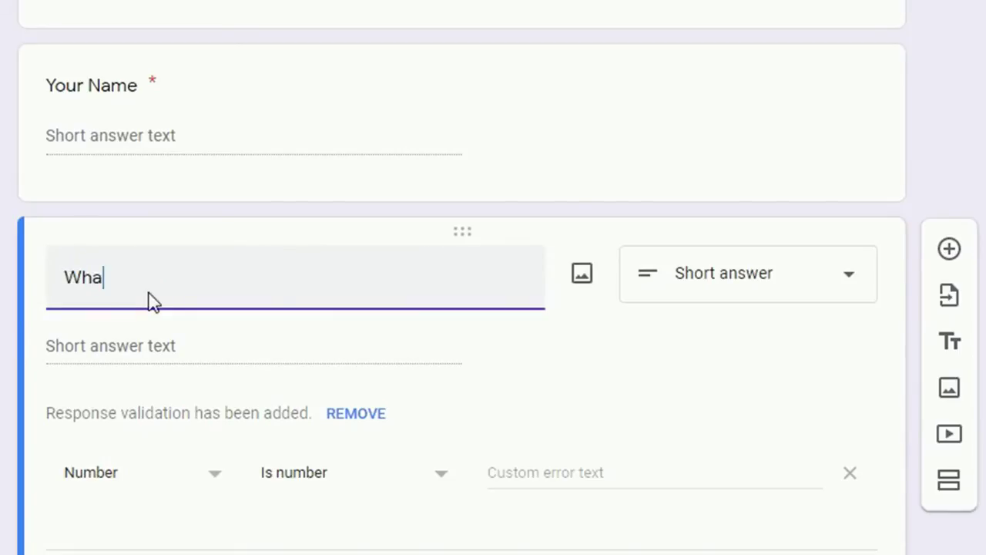
{"action": "type", "text": "tis y"}
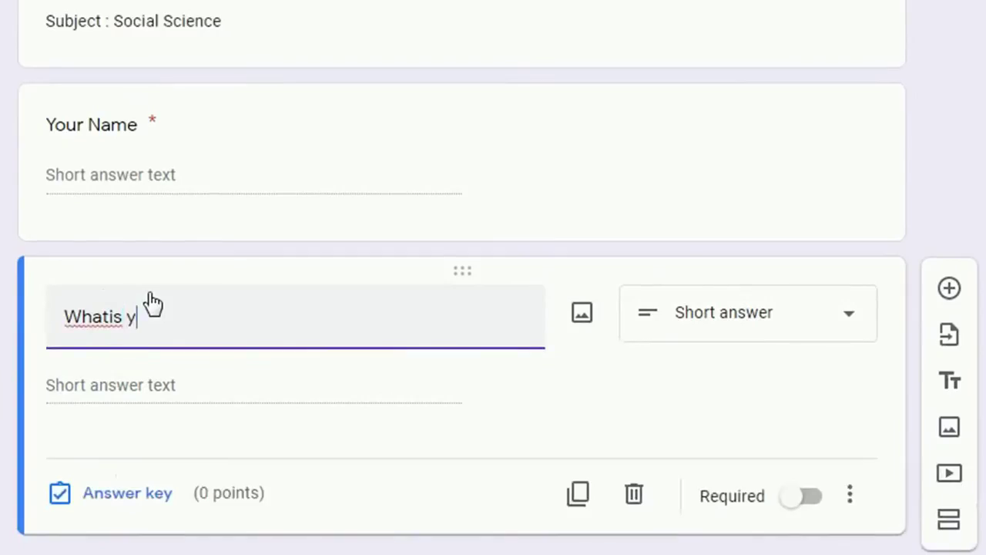
{"action": "type", "text": "our school name"}
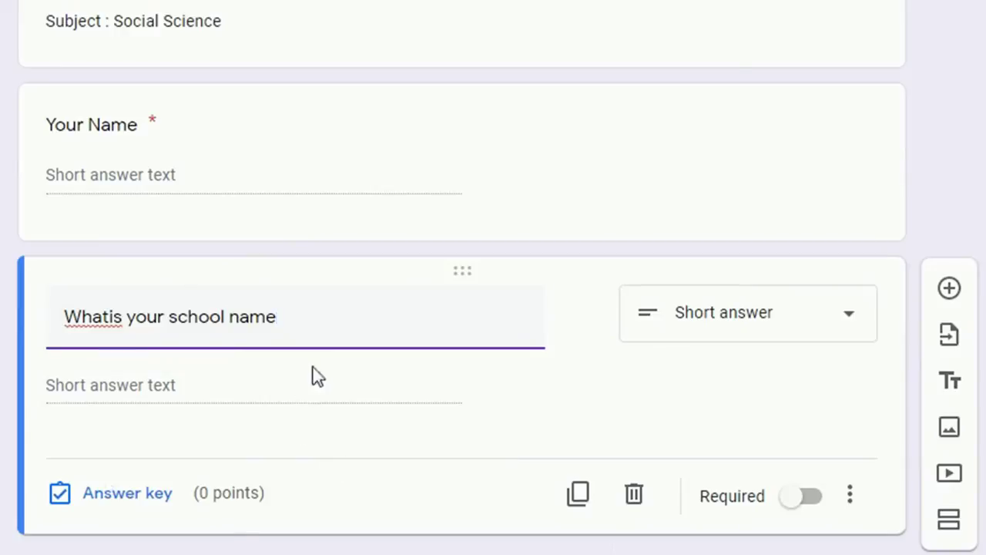
Set the school name question to be worth 1 point in its answer key.
{"action": "left_click", "coordinate": [88, 499]}
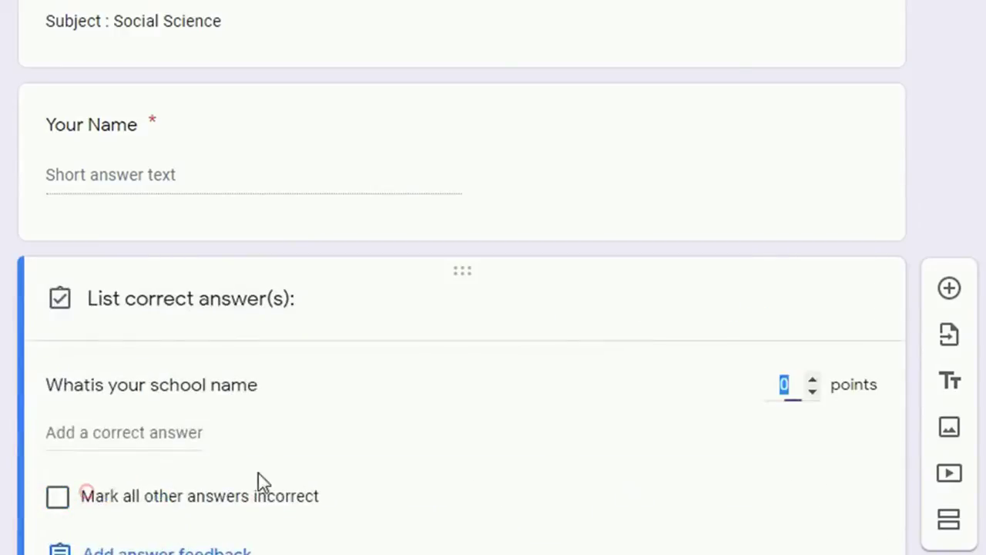
{"action": "left_click", "coordinate": [815, 378]}
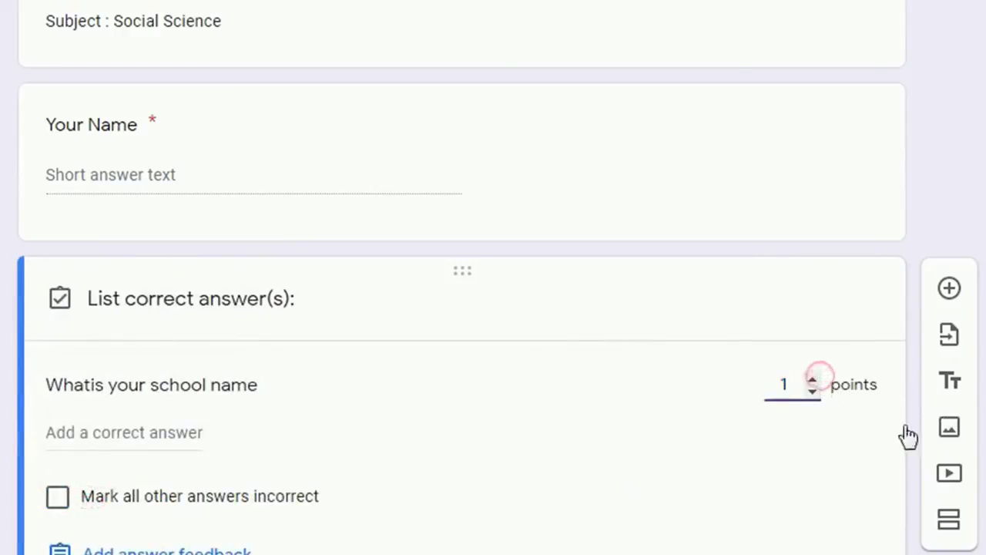
{"action": "scroll", "coordinate": [431, 481], "scroll_direction": "down", "scroll_amount": 2}
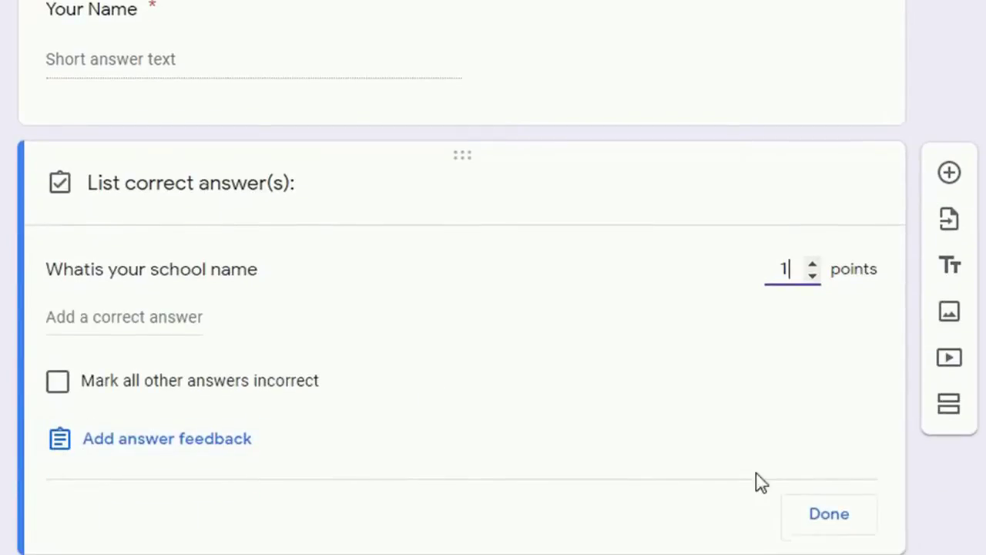
{"action": "left_click", "coordinate": [818, 514]}
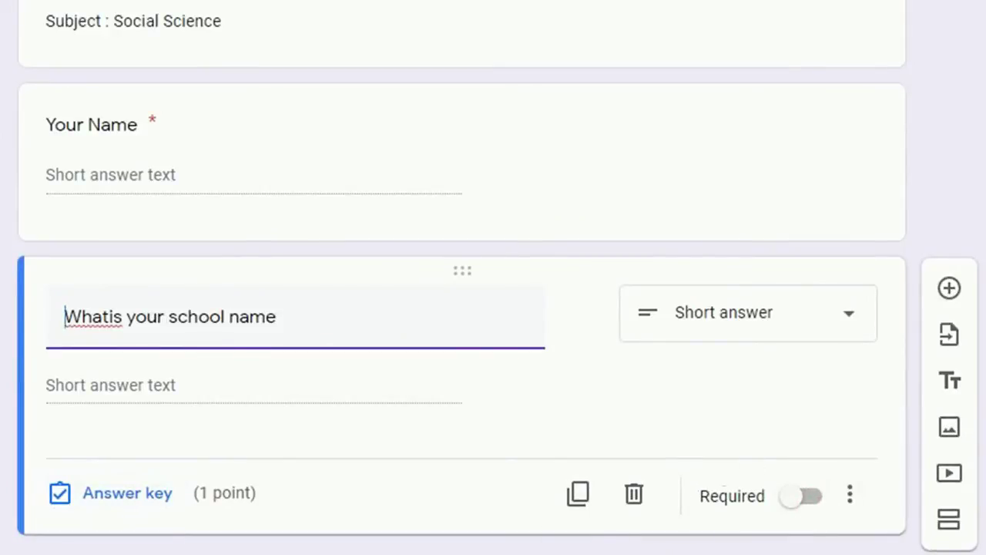
Add a third question to the form and correct "Whatis" to "What is" in the school name question.
{"action": "left_click", "coordinate": [949, 296]}
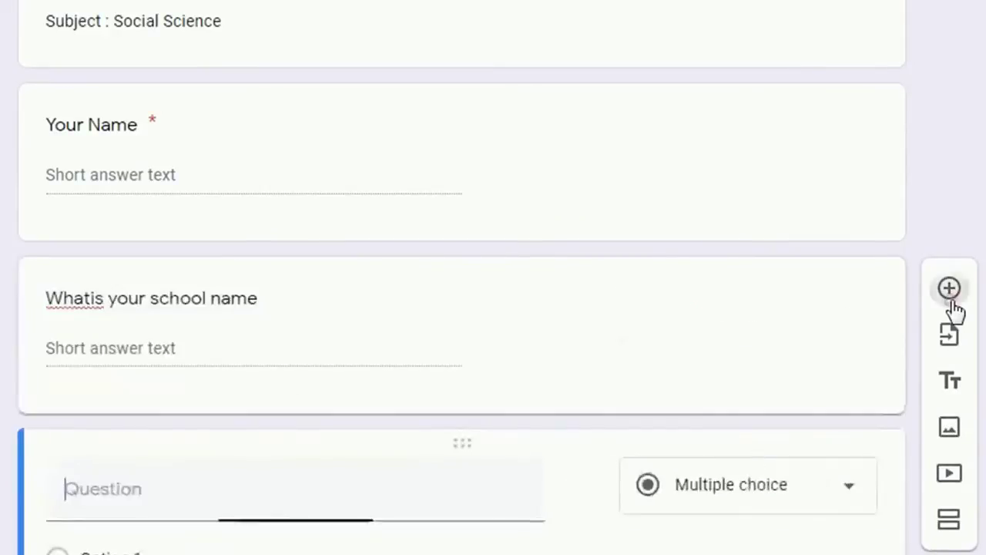
{"action": "left_click", "coordinate": [89, 307]}
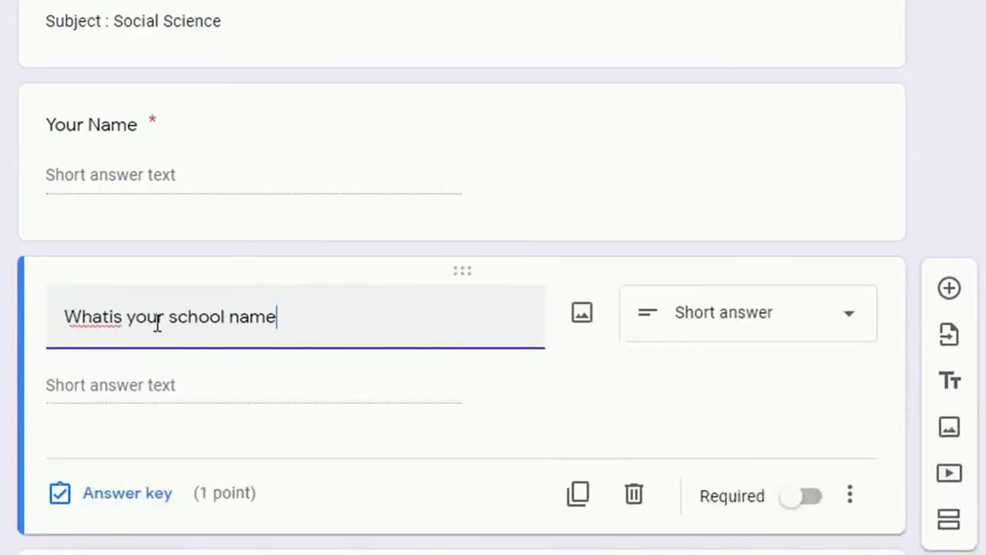
{"action": "left_click", "coordinate": [110, 318]}
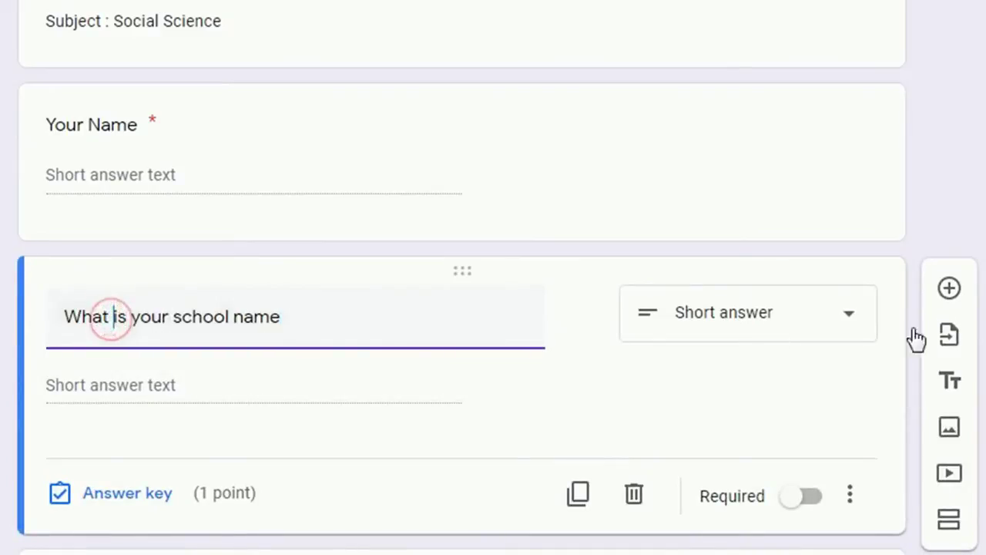
{"action": "left_click", "coordinate": [948, 293]}
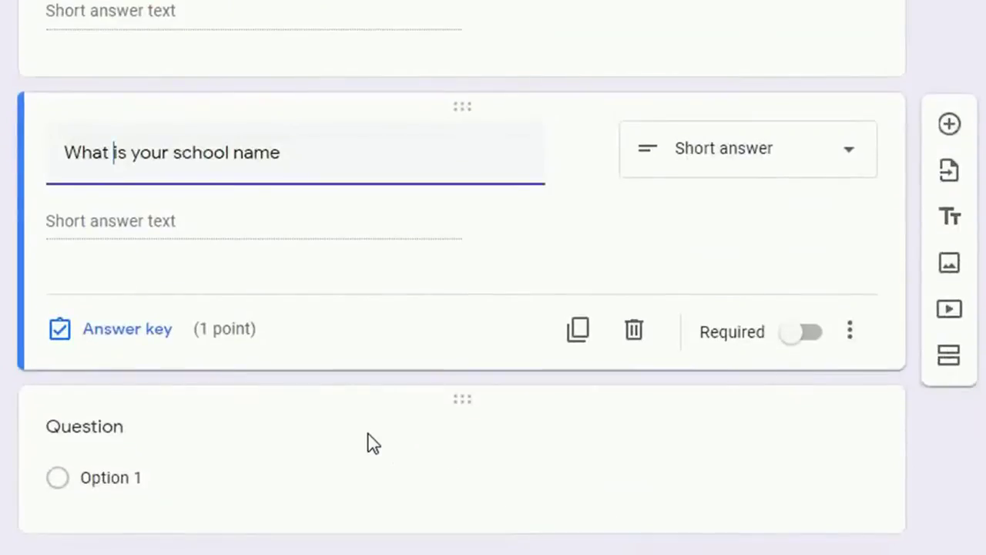
Title the new blank question below the school name question "Choose Your Class".
{"action": "left_click", "coordinate": [369, 440]}
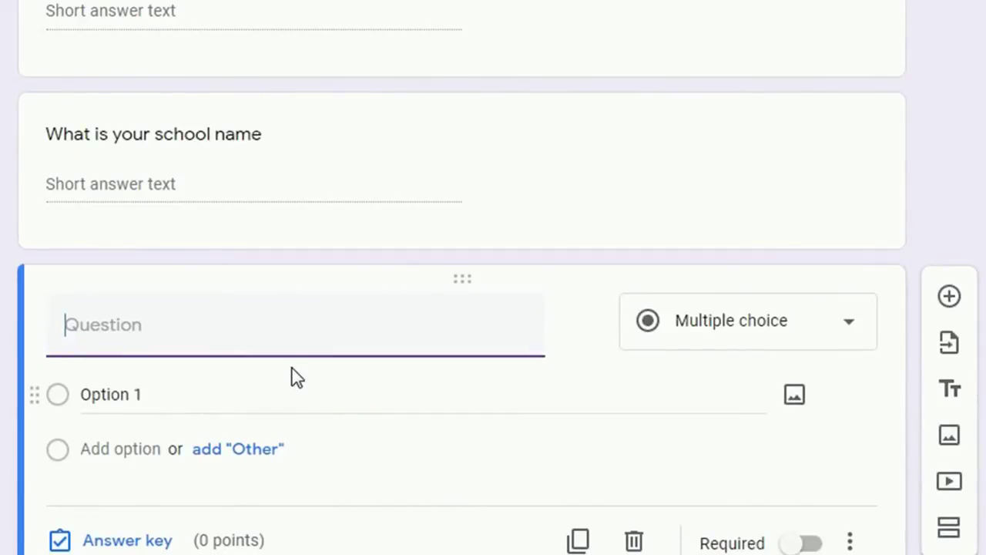
{"action": "type", "text": "W"}
{"action": "key", "text": "BackSpace"}
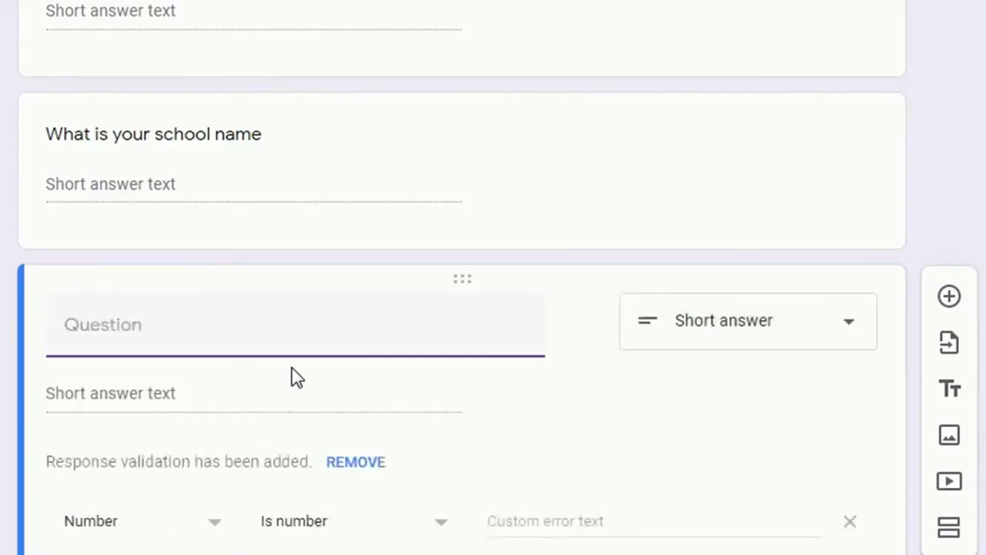
{"action": "type", "text": "Choose"}
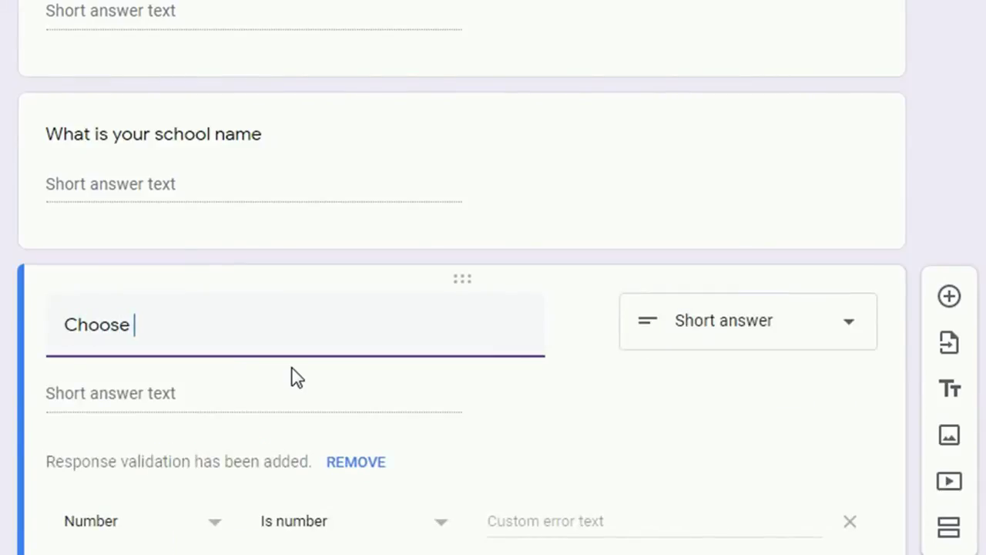
{"action": "type", "text": " Y"}
{"action": "key", "text": "BackSpace"}
{"action": "type", "text": "o"}
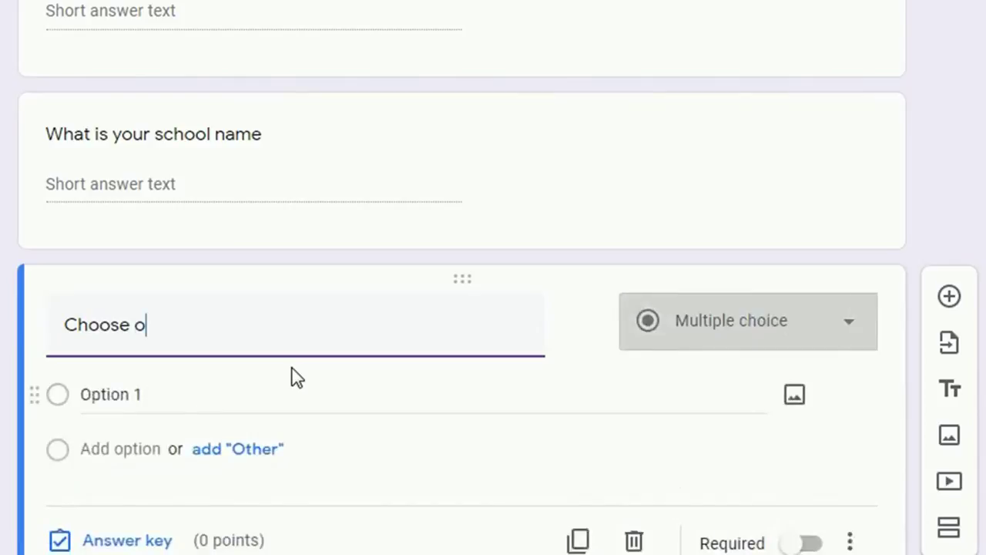
{"action": "key", "text": "BackSpace"}
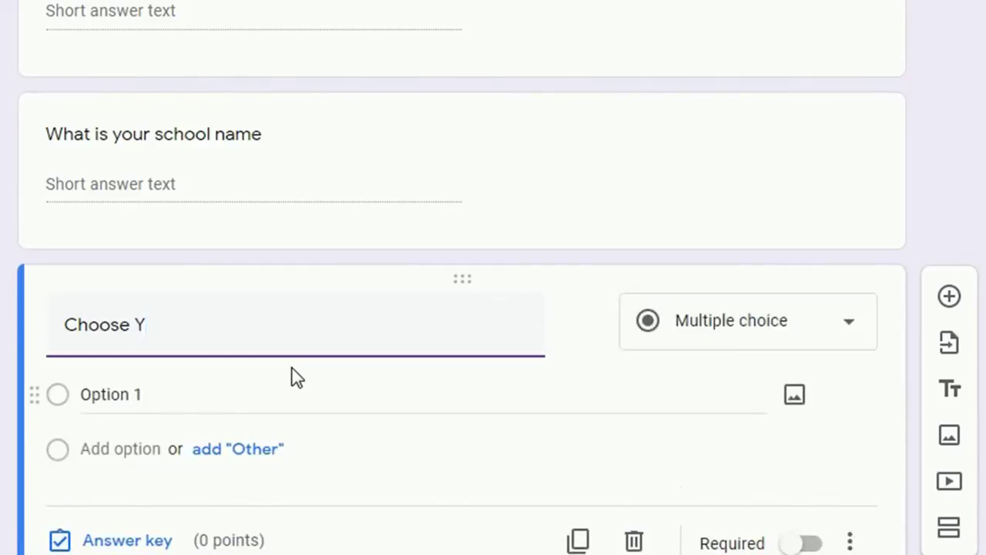
{"action": "type", "text": "Your C"}
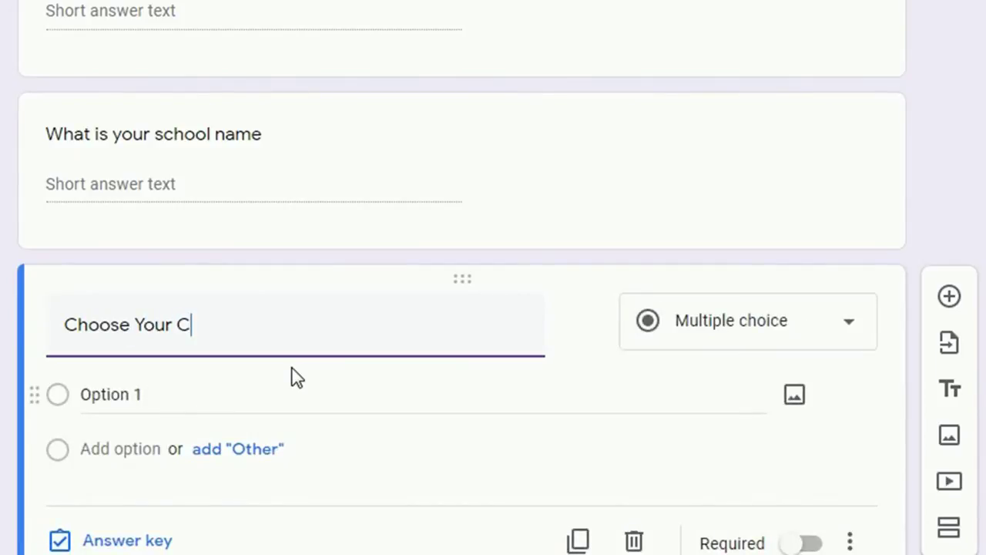
{"action": "type", "text": "lass"}
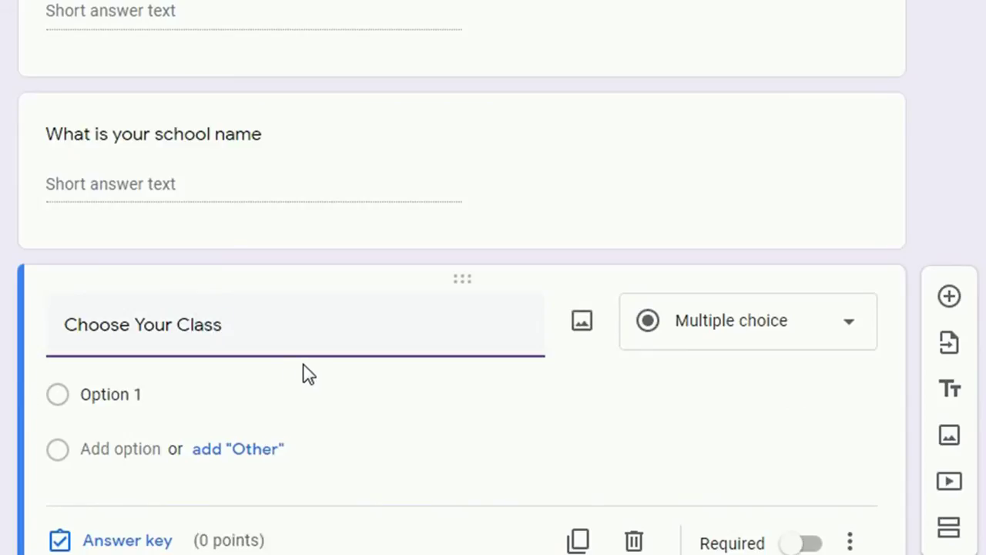
Make "Choose Your Class" a dropdown question with the options 1st, 2nd and 3rd.
{"action": "left_click", "coordinate": [704, 343]}
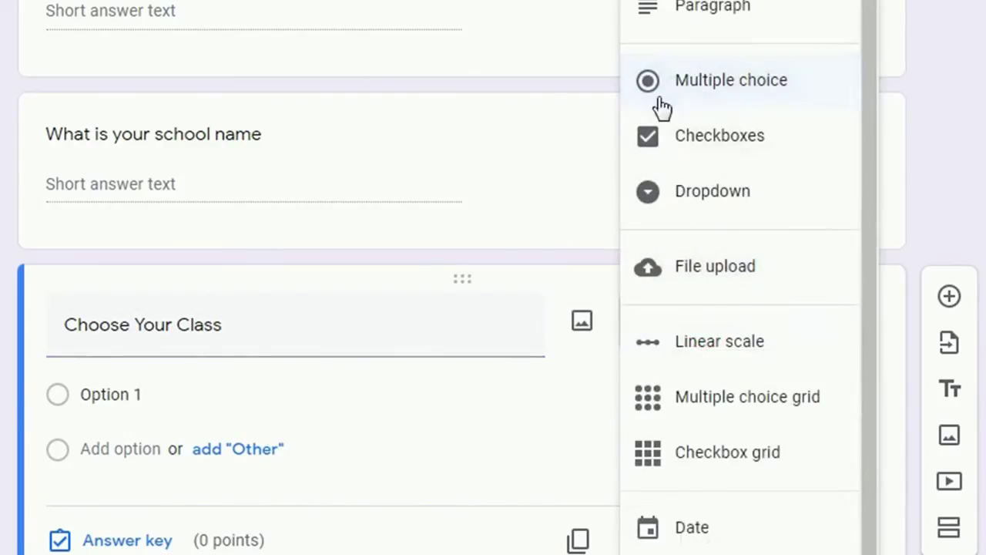
{"action": "left_click", "coordinate": [692, 205]}
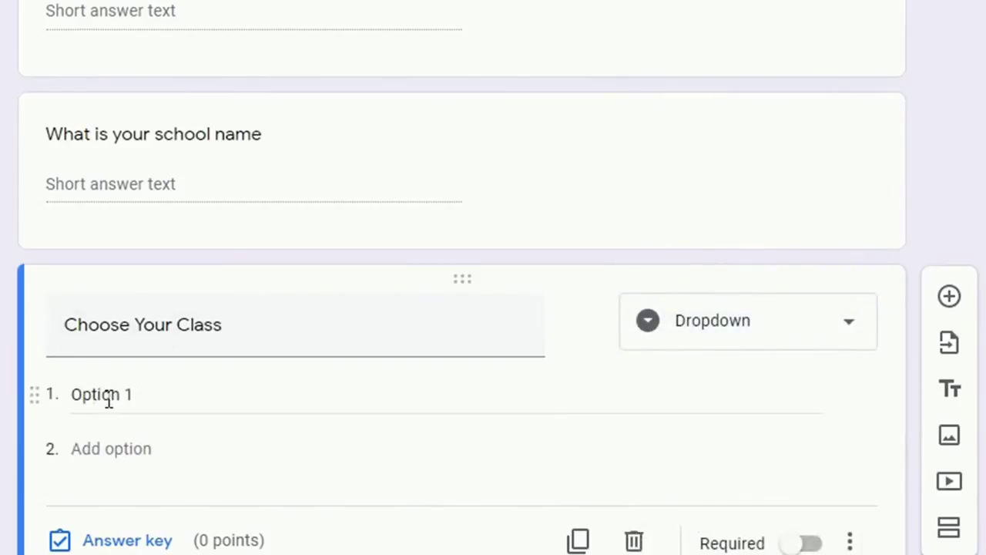
{"action": "left_click", "coordinate": [165, 396]}
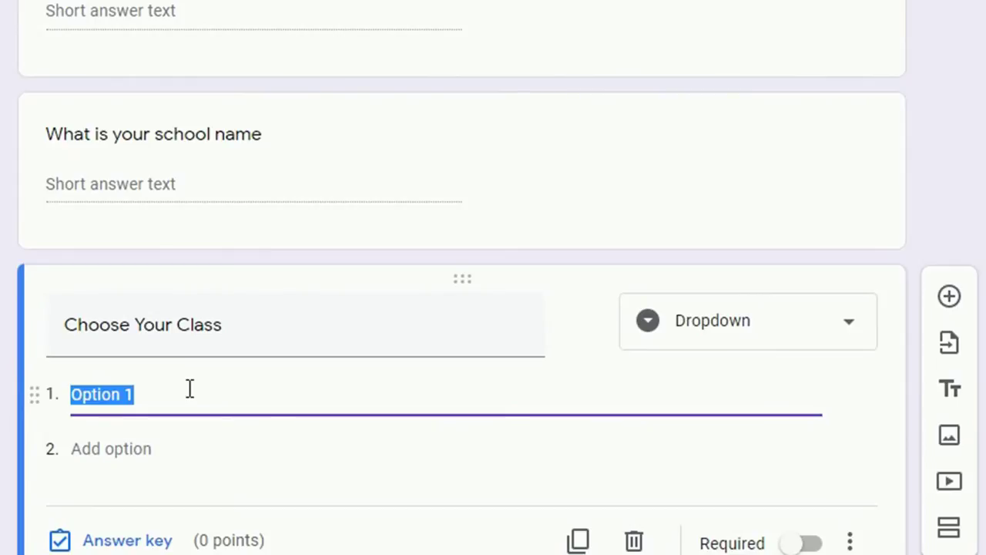
{"action": "type", "text": "1"}
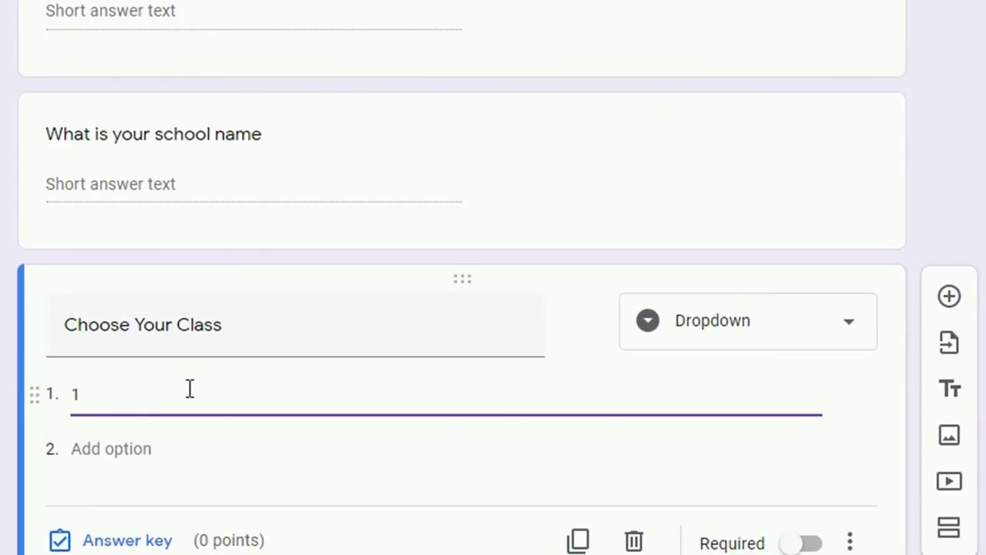
{"action": "type", "text": "st"}
{"action": "key", "text": "Return"}
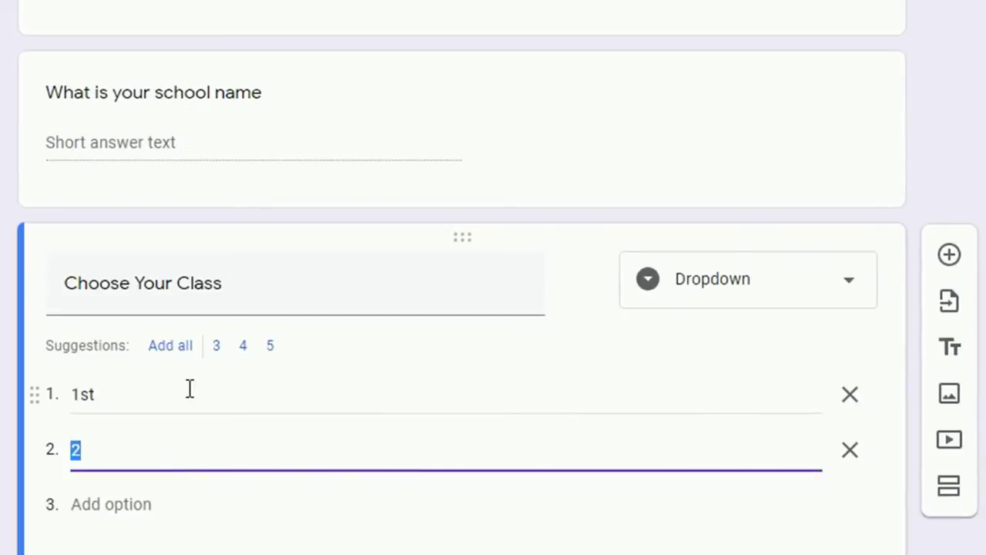
{"action": "type", "text": "32"}
{"action": "type", "text": "nd"}
{"action": "key", "text": "Return"}
{"action": "type", "text": "rd"}
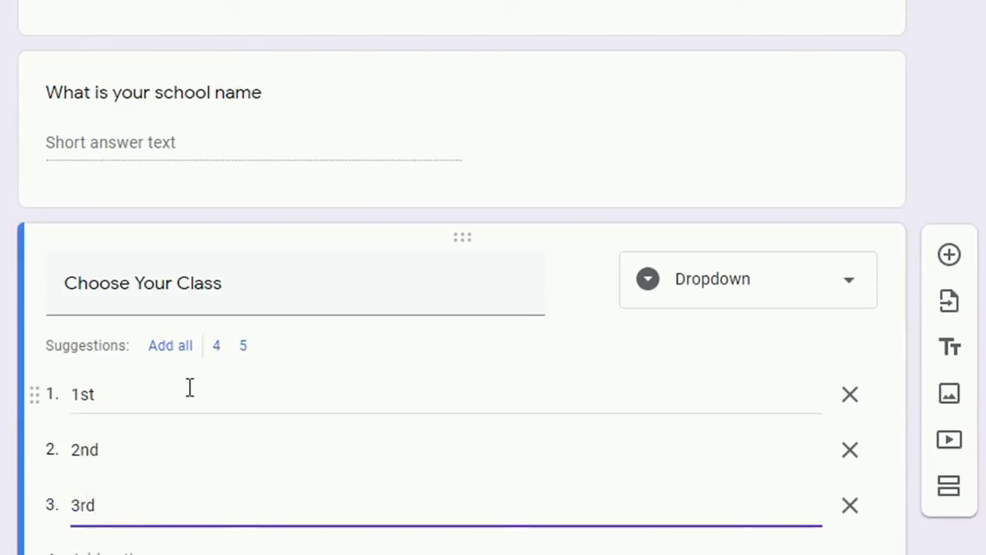
Make "Choose Your Class" required and move it between "Your Name" and the school name question.
{"action": "scroll", "coordinate": [190, 387], "scroll_direction": "down", "scroll_amount": 2}
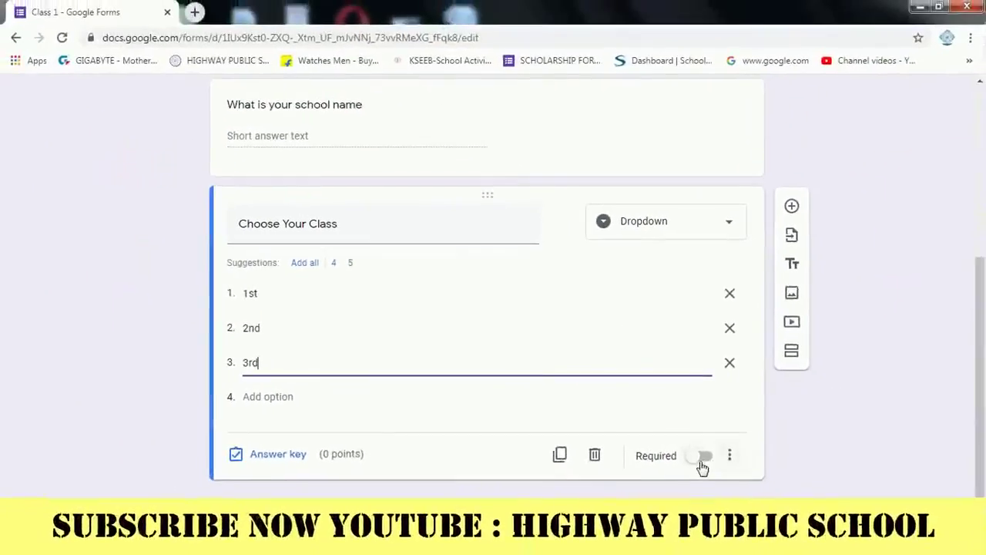
{"action": "left_click", "coordinate": [703, 460]}
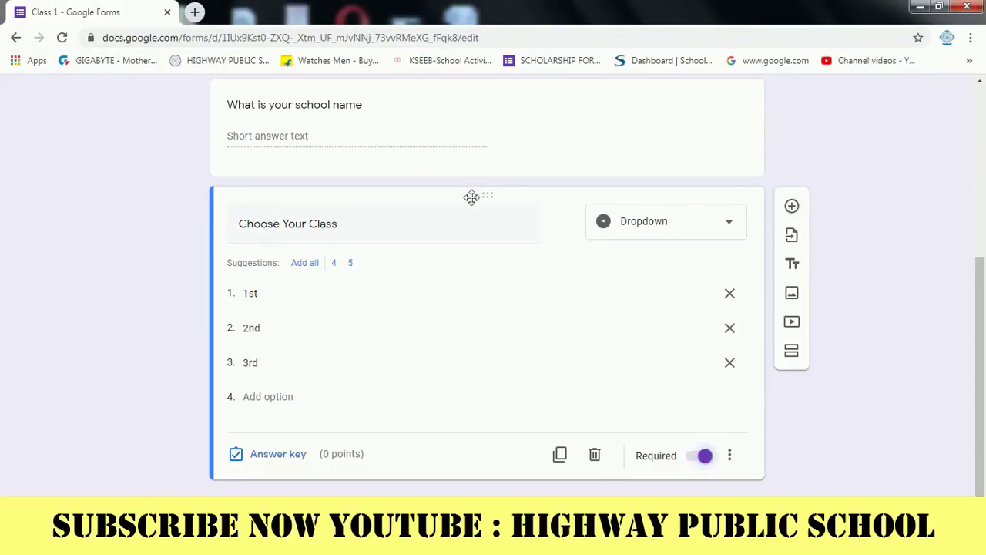
{"action": "left_click_drag", "start_coordinate": [482, 193], "coordinate": [431, 361]}
{"action": "left_click", "coordinate": [887, 226]}
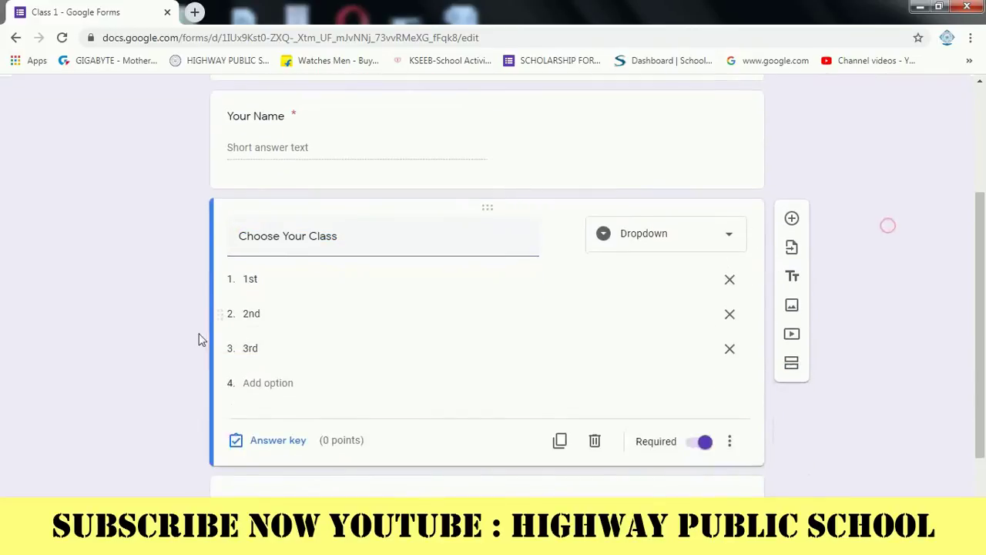
Preview the form and check the class dropdown's options and its behaviour when left without a choice.
{"action": "scroll", "coordinate": [616, 346], "scroll_direction": "up", "scroll_amount": 3}
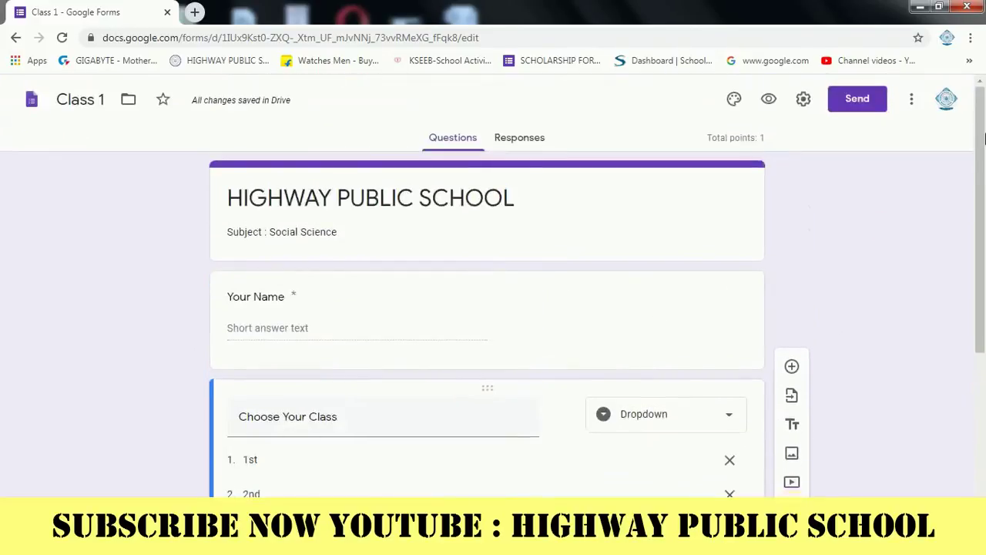
{"action": "left_click", "coordinate": [768, 100]}
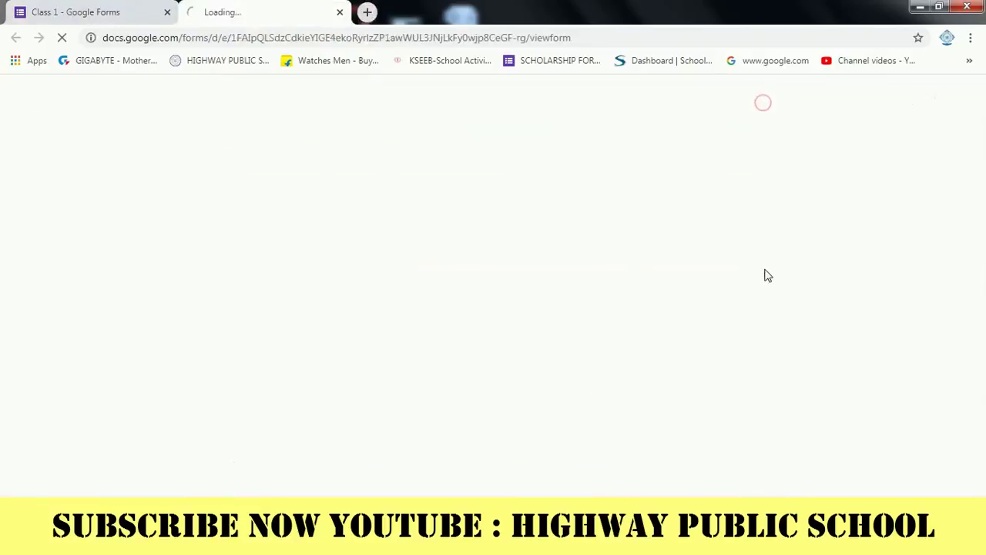
{"action": "scroll", "coordinate": [628, 238], "scroll_direction": "down", "scroll_amount": 1}
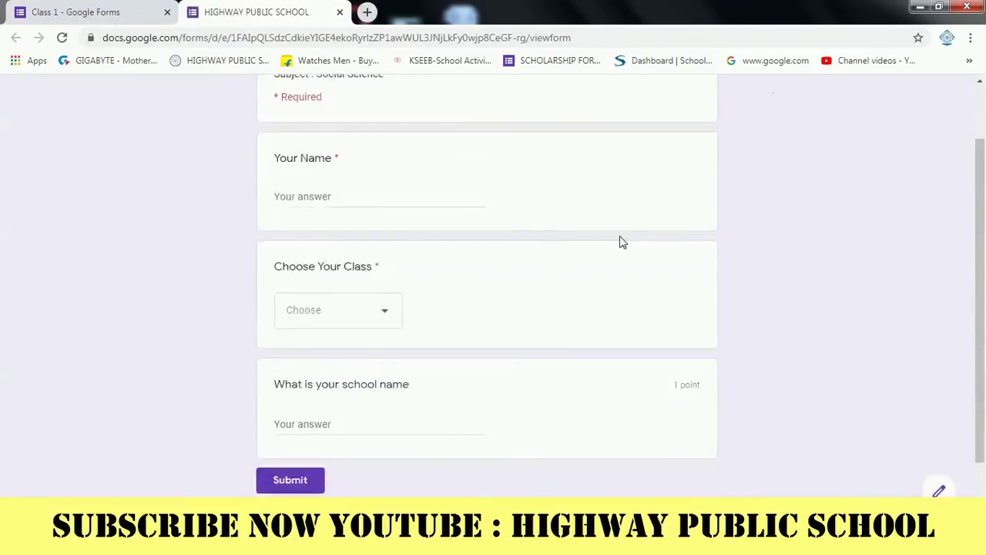
{"action": "left_click", "coordinate": [376, 312]}
{"action": "scroll", "coordinate": [436, 257], "scroll_direction": "down", "scroll_amount": 1}
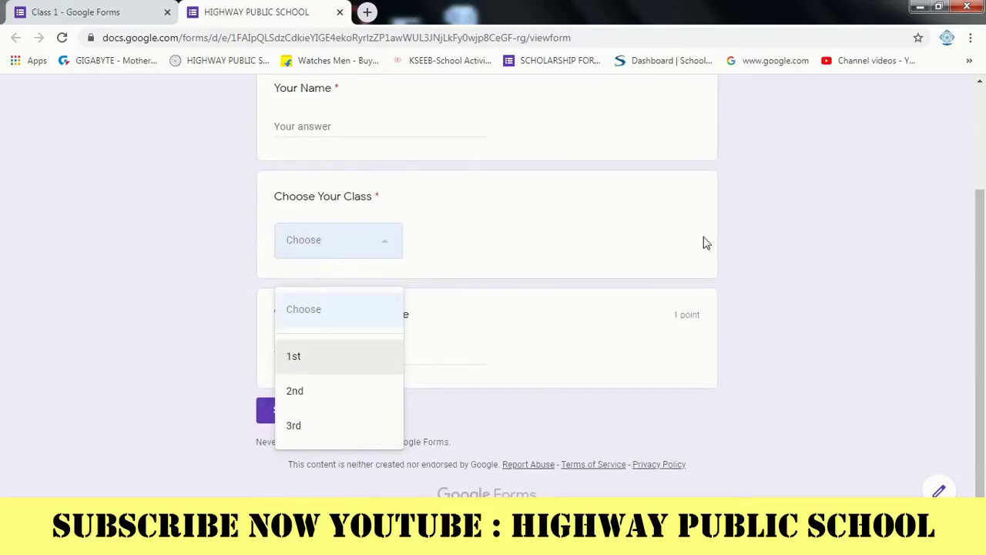
{"action": "left_click", "coordinate": [805, 216]}
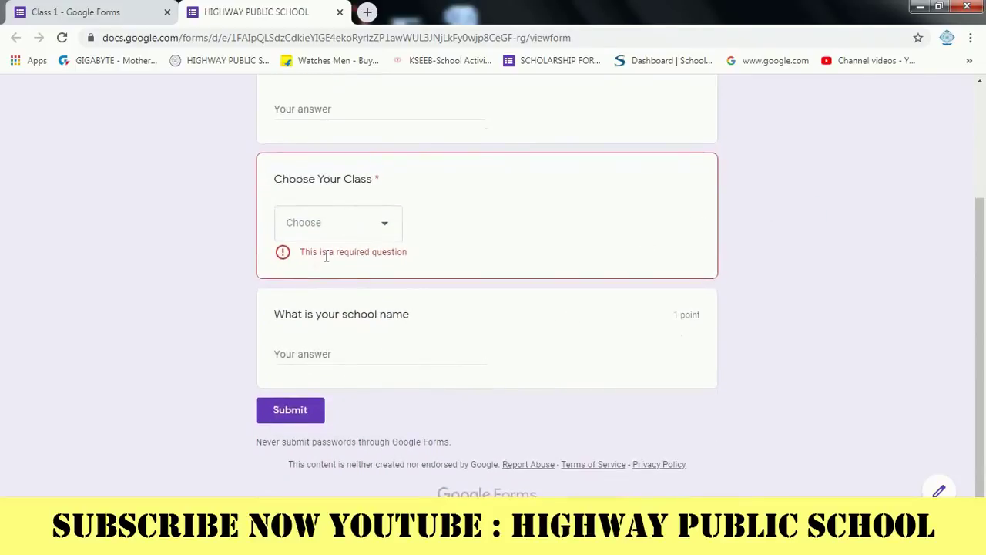
{"action": "left_click_drag", "start_coordinate": [304, 254], "coordinate": [417, 260]}
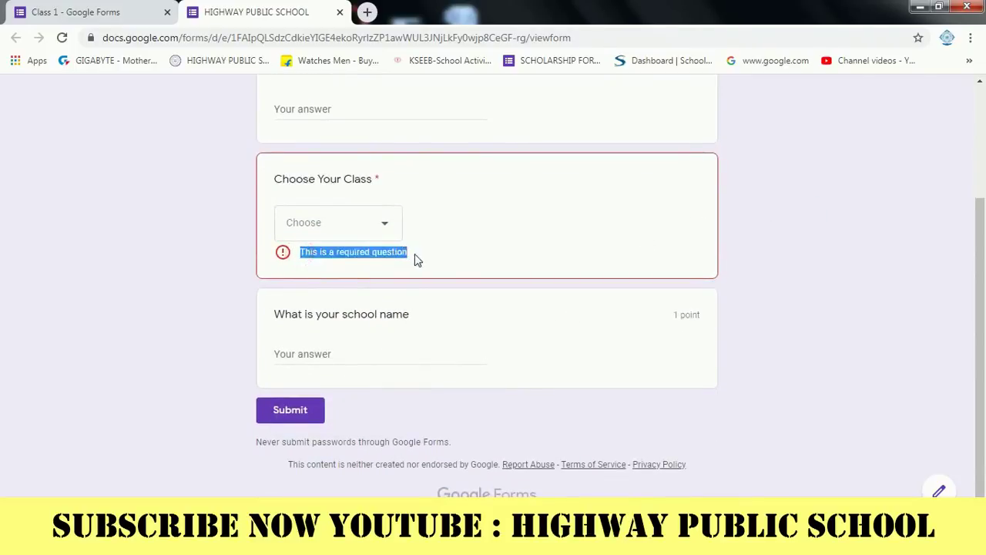
{"action": "left_click", "coordinate": [754, 238]}
{"action": "scroll", "coordinate": [390, 246], "scroll_direction": "up", "scroll_amount": 3}
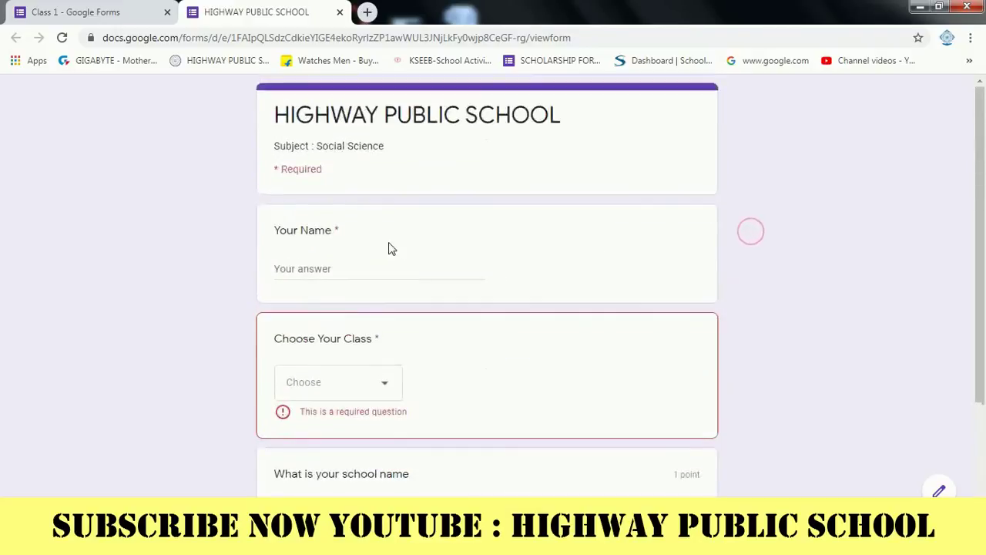